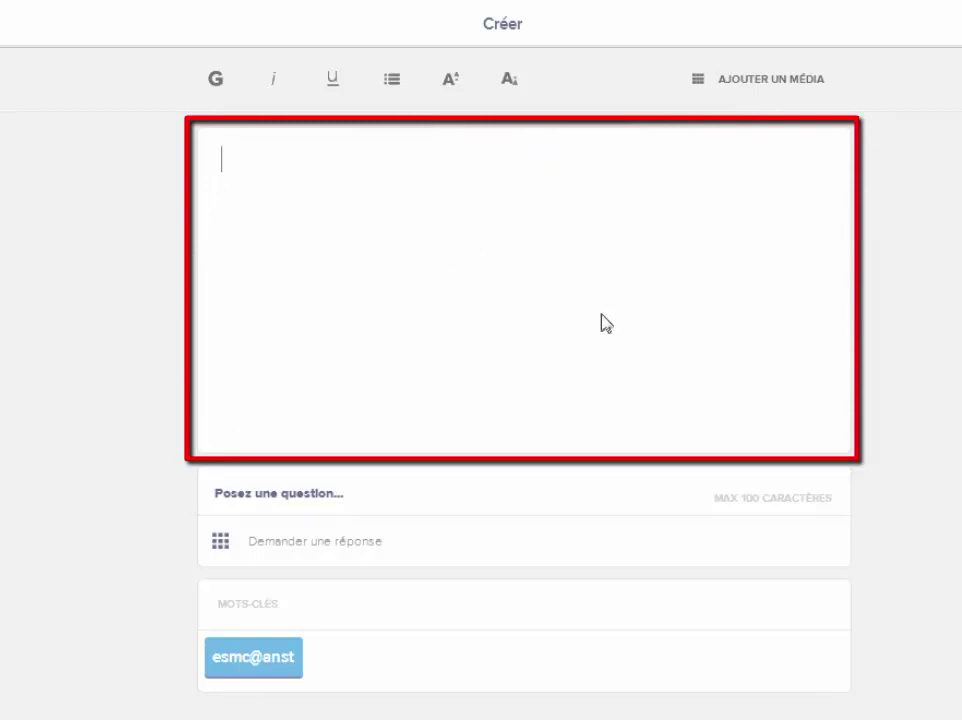
Review the media types that can be added to the activity's description, without adding any.
{"action": "left_click", "coordinate": [718, 90]}
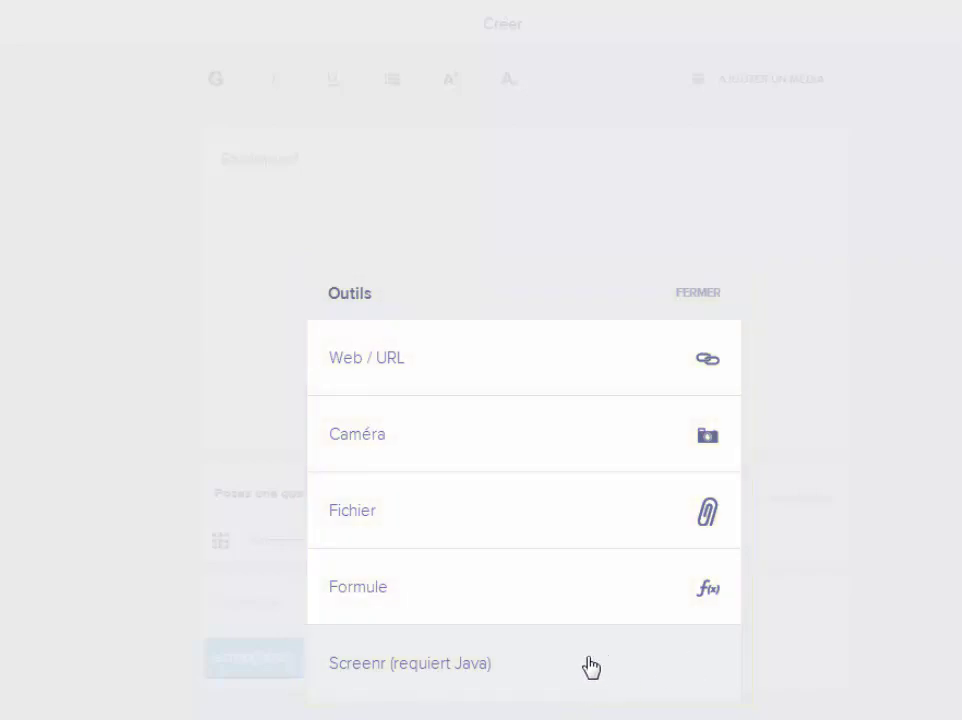
{"action": "left_click", "coordinate": [698, 293]}
{"action": "scroll", "coordinate": [300, 500], "scroll_direction": "down", "scroll_amount": 2}
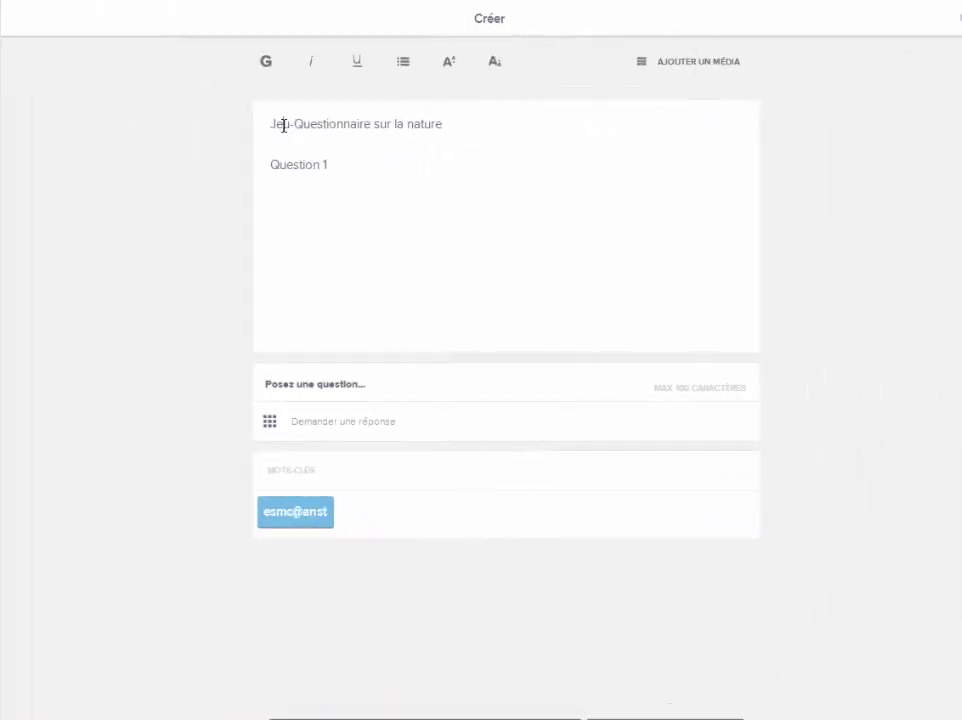
Make the title "Jeu-Questionnaire sur la nature" bold and underlined, and italicize the line "Question 1".
{"action": "left_click_drag", "start_coordinate": [280, 124], "coordinate": [440, 123]}
{"action": "left_click", "coordinate": [264, 64]}
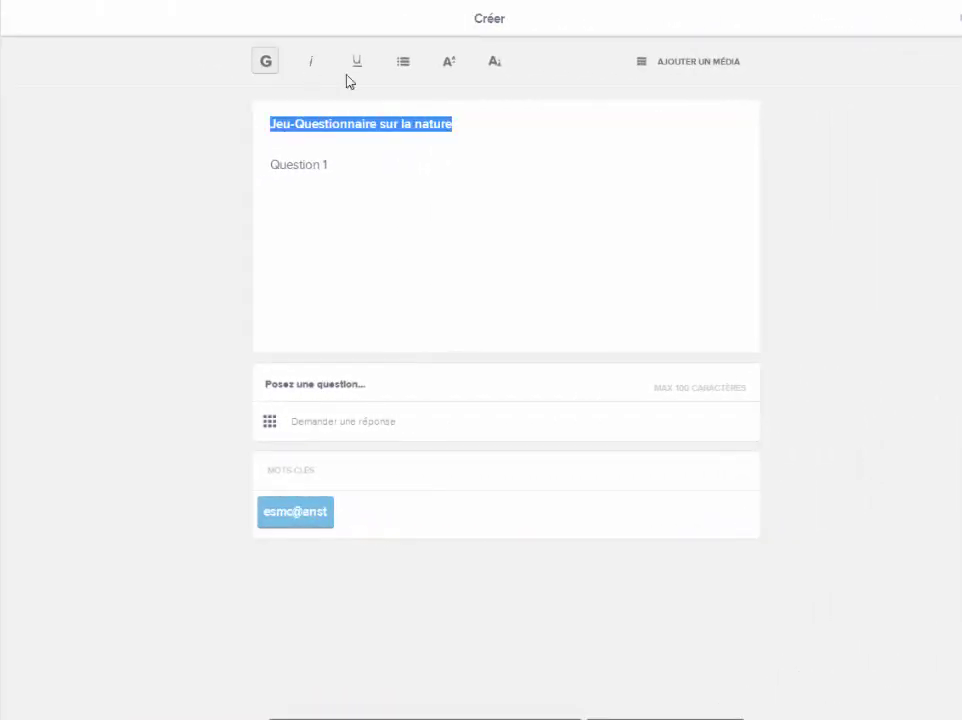
{"action": "left_click", "coordinate": [356, 70]}
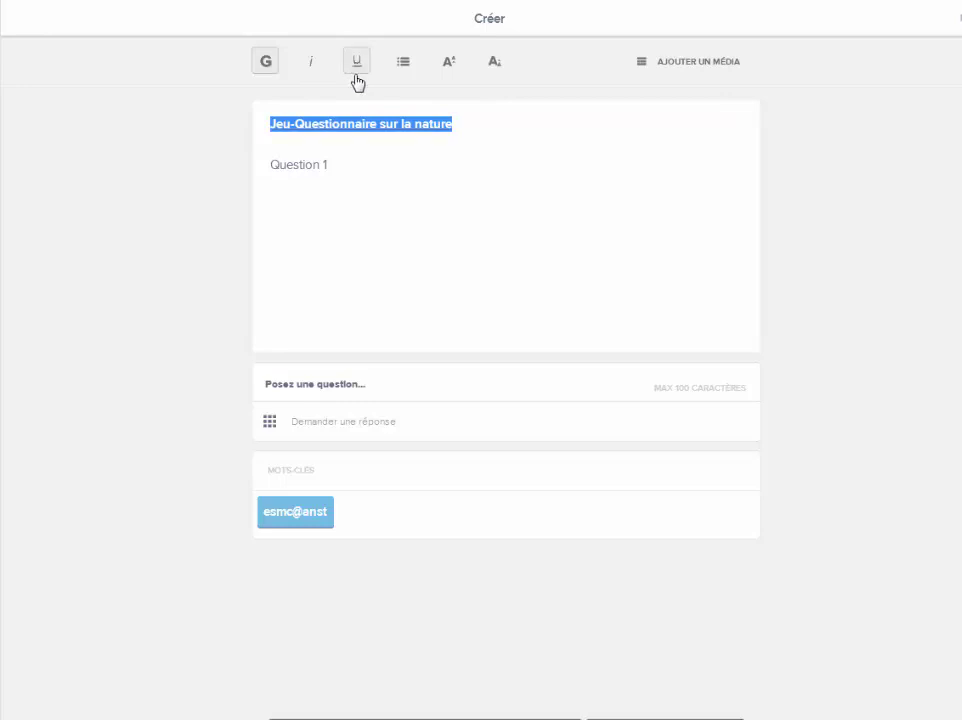
{"action": "left_click", "coordinate": [341, 152]}
{"action": "double_click", "coordinate": [301, 165]}
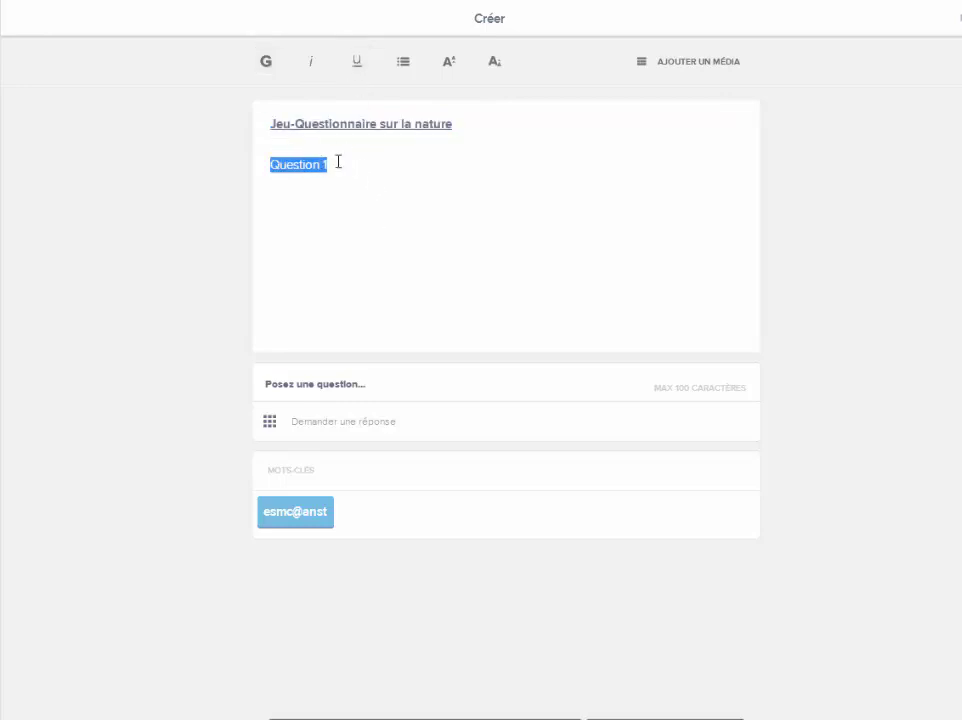
{"action": "left_click", "coordinate": [311, 62]}
{"action": "left_click", "coordinate": [322, 196]}
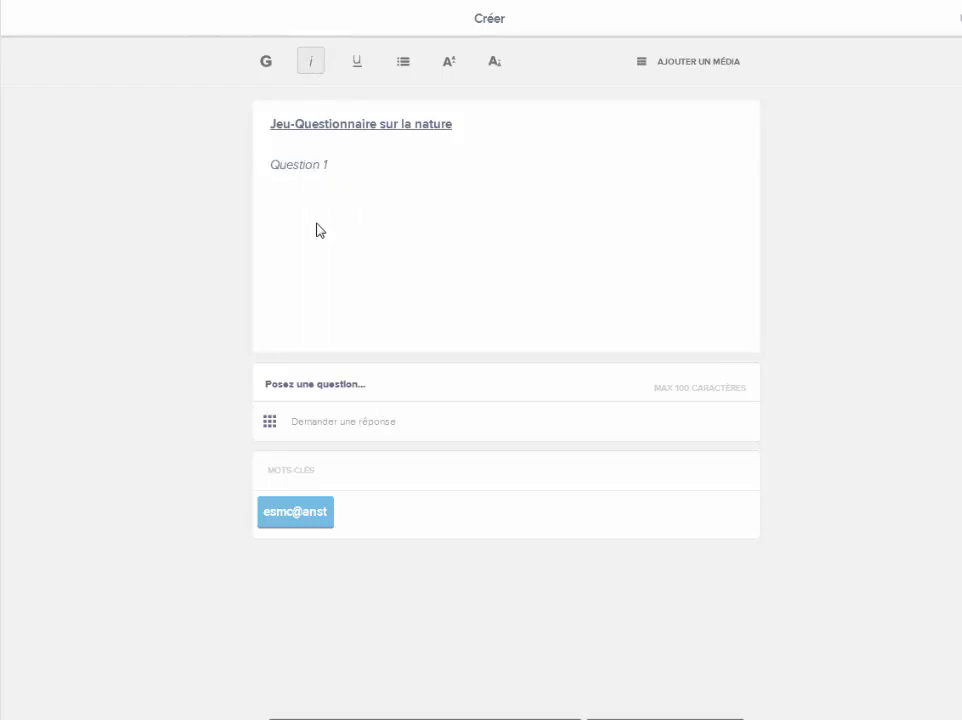
Enter "Le ciel est :" as the question of the first activity.
{"action": "left_click", "coordinate": [349, 388]}
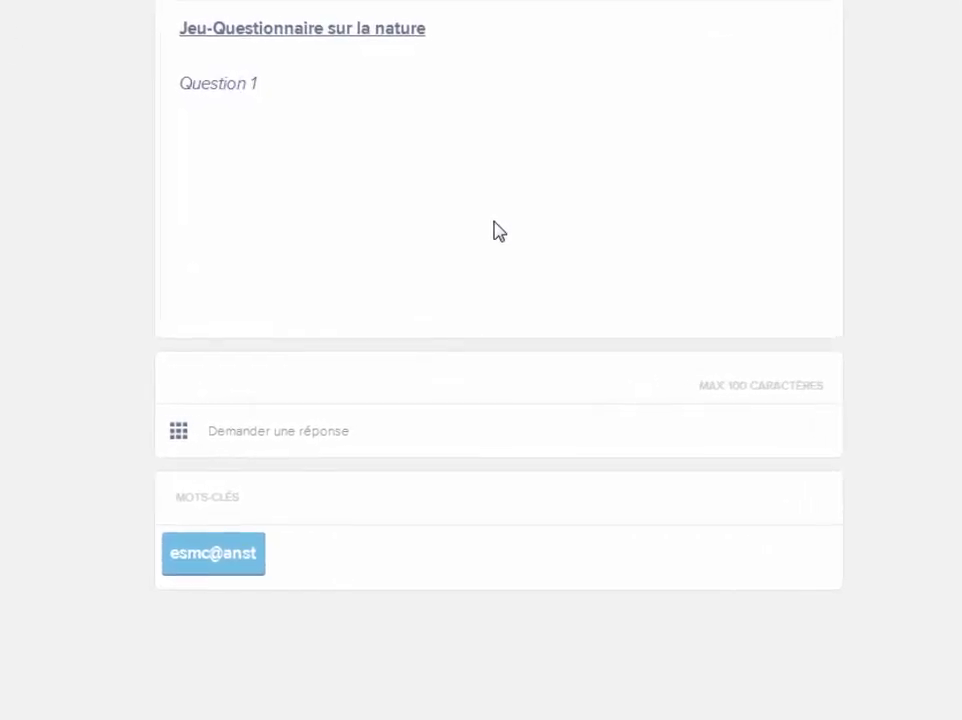
{"action": "type", "text": "Le cle"}
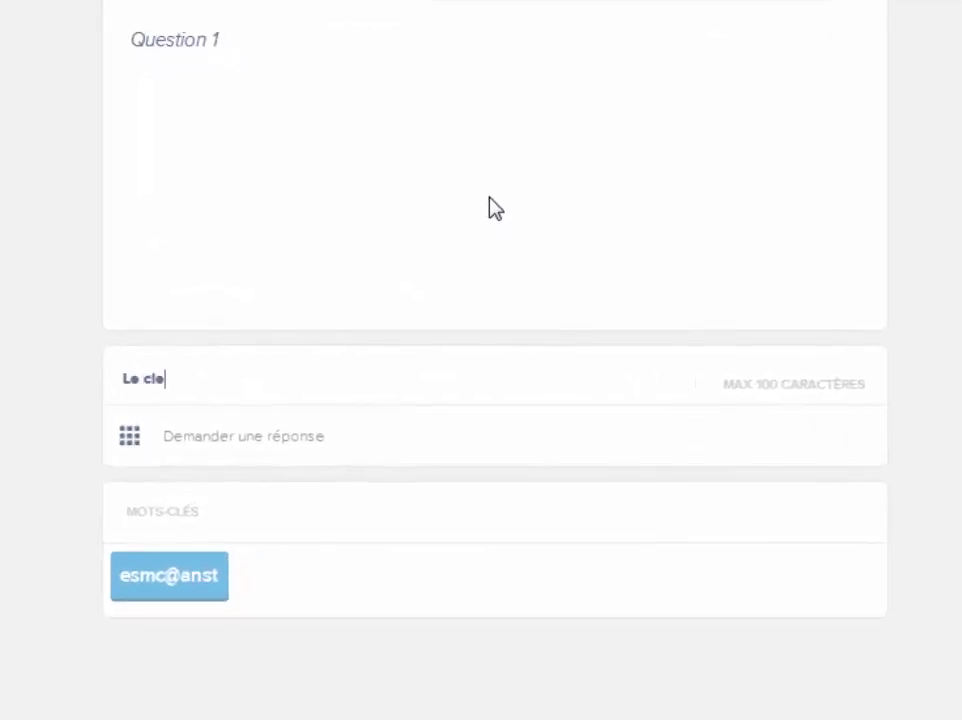
{"action": "type", "text": "l est :"}
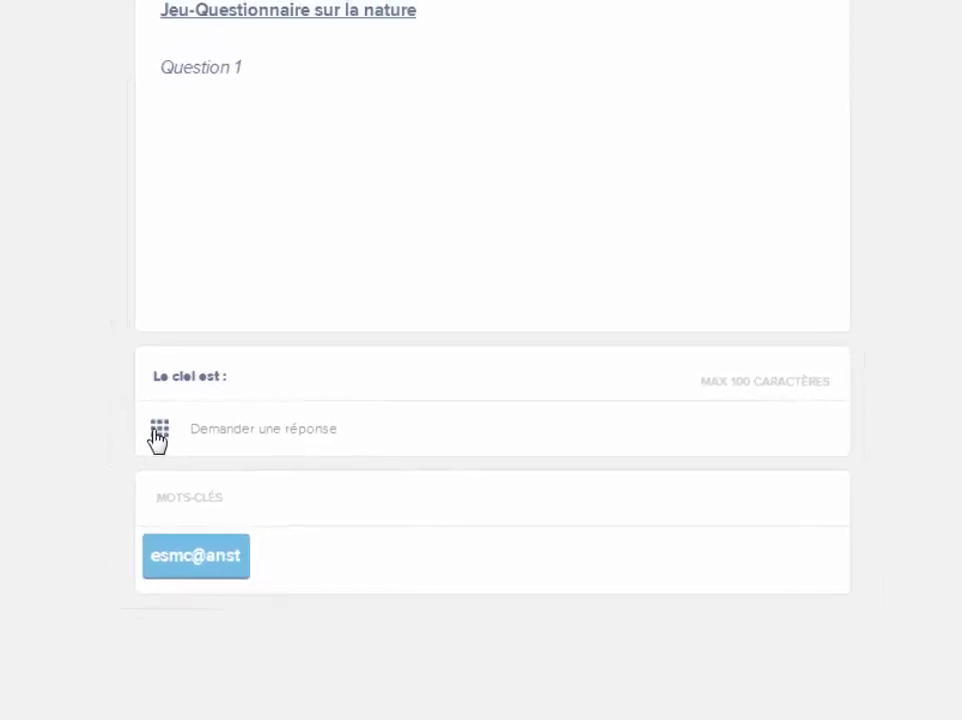
Request a multiple-choice response with the answers vert, rouge, bleu and jaune, marking bleu as correct.
{"action": "left_click", "coordinate": [128, 444]}
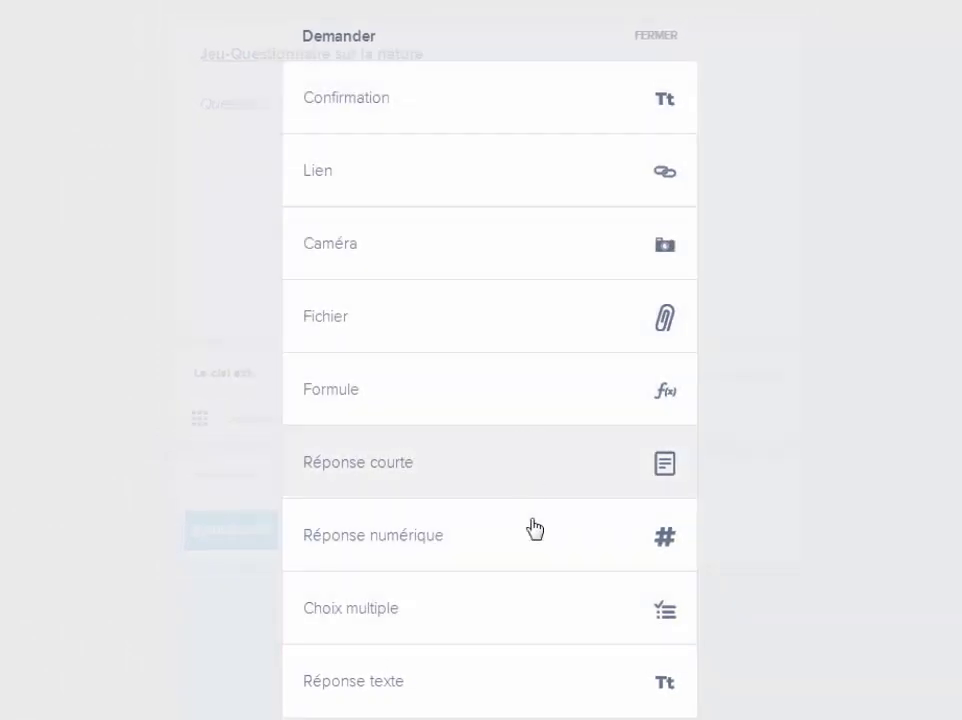
{"action": "left_click", "coordinate": [485, 622]}
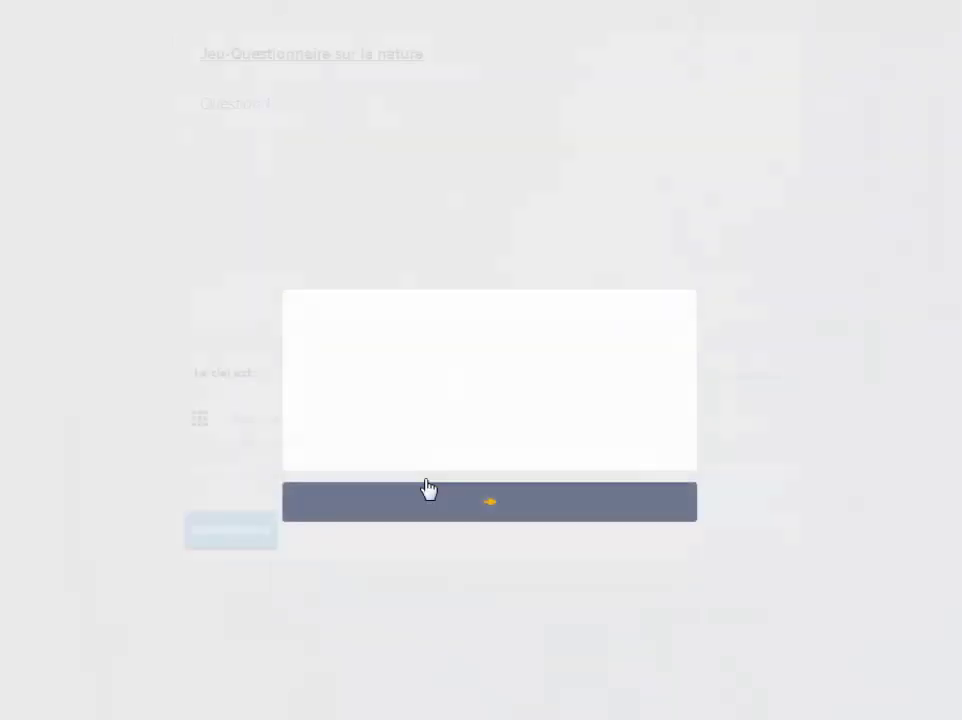
{"action": "left_click", "coordinate": [427, 318]}
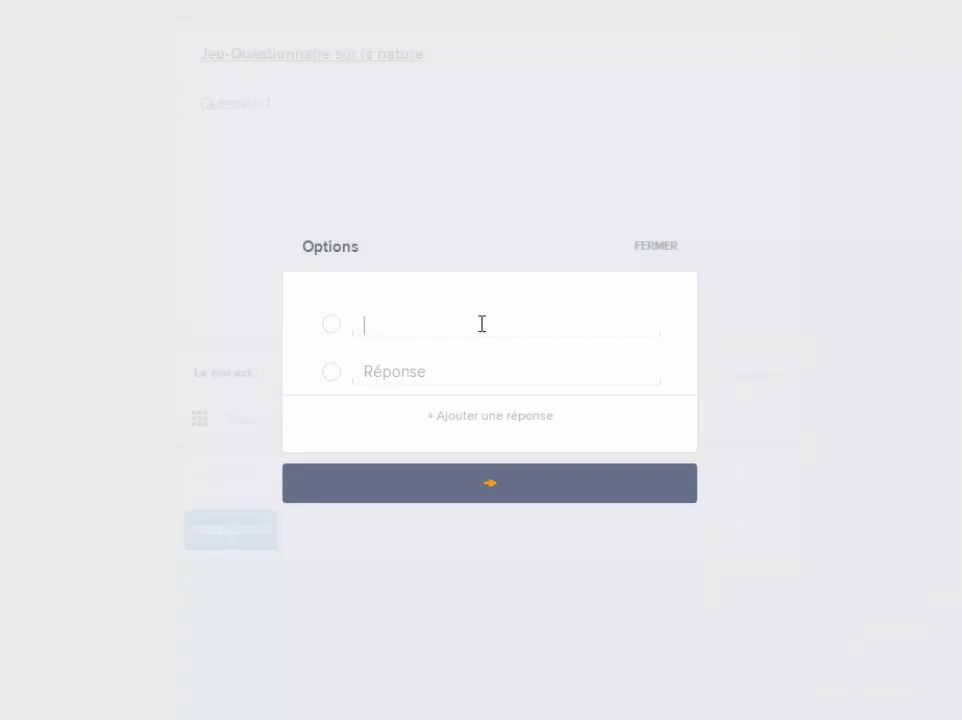
{"action": "type", "text": "vert"}
{"action": "key", "text": "Tab"}
{"action": "type", "text": "rou"}
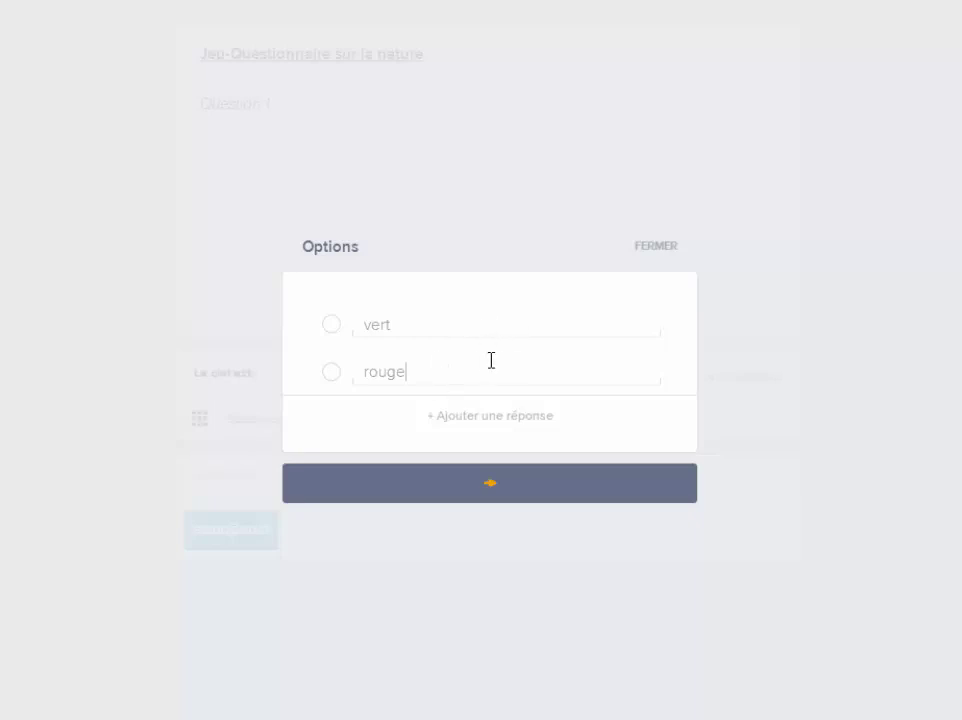
{"action": "left_click", "coordinate": [447, 430]}
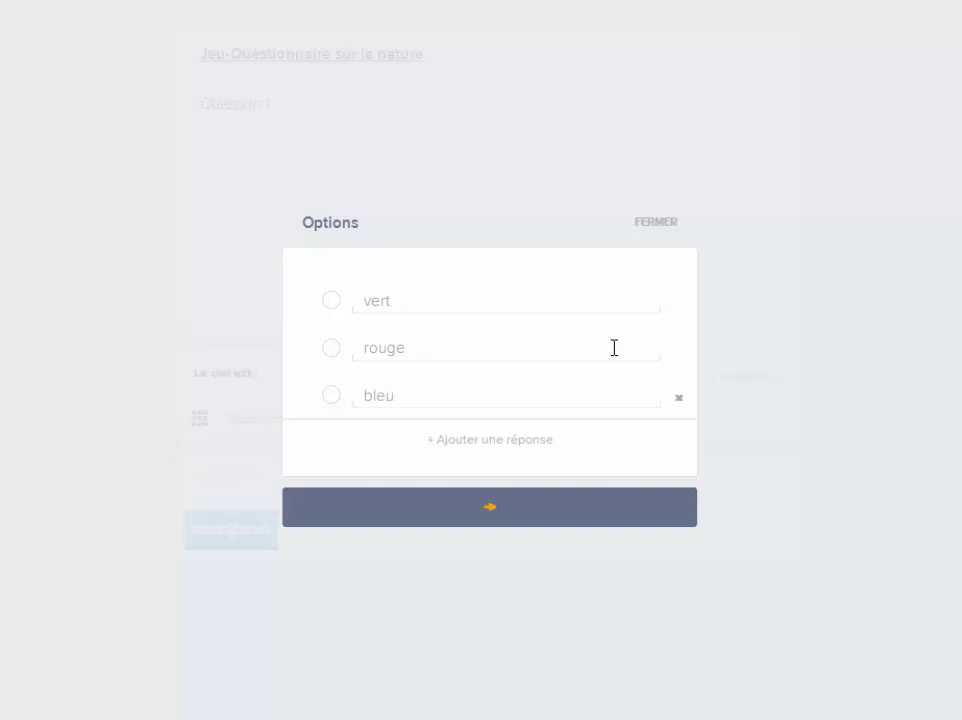
{"action": "left_click", "coordinate": [462, 446]}
{"action": "left_click", "coordinate": [434, 419]}
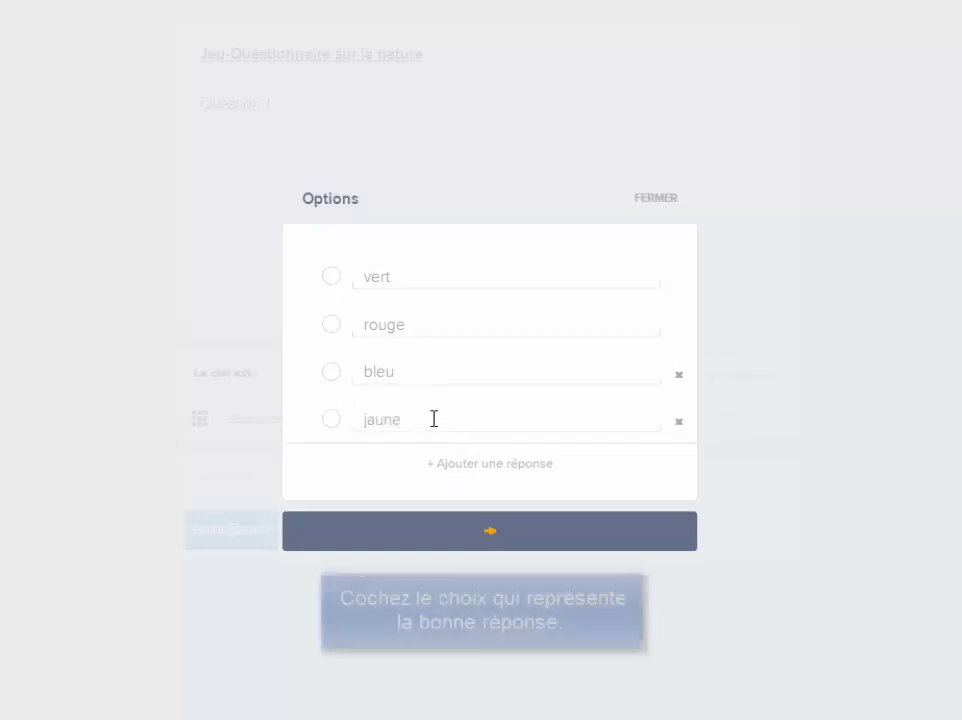
{"action": "left_click", "coordinate": [331, 372]}
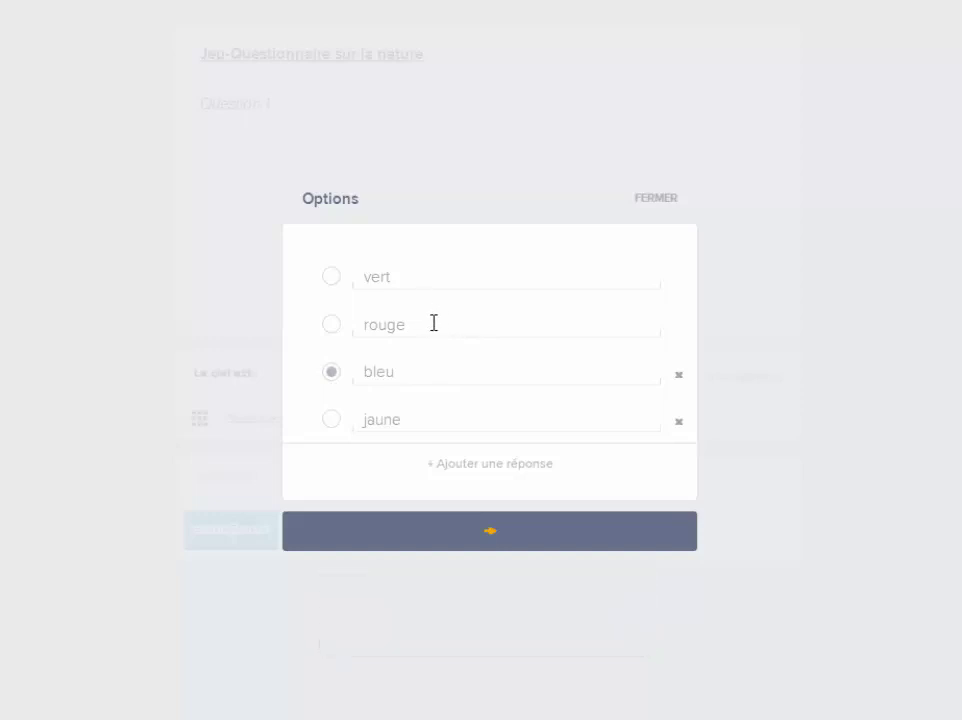
{"action": "left_click", "coordinate": [530, 540]}
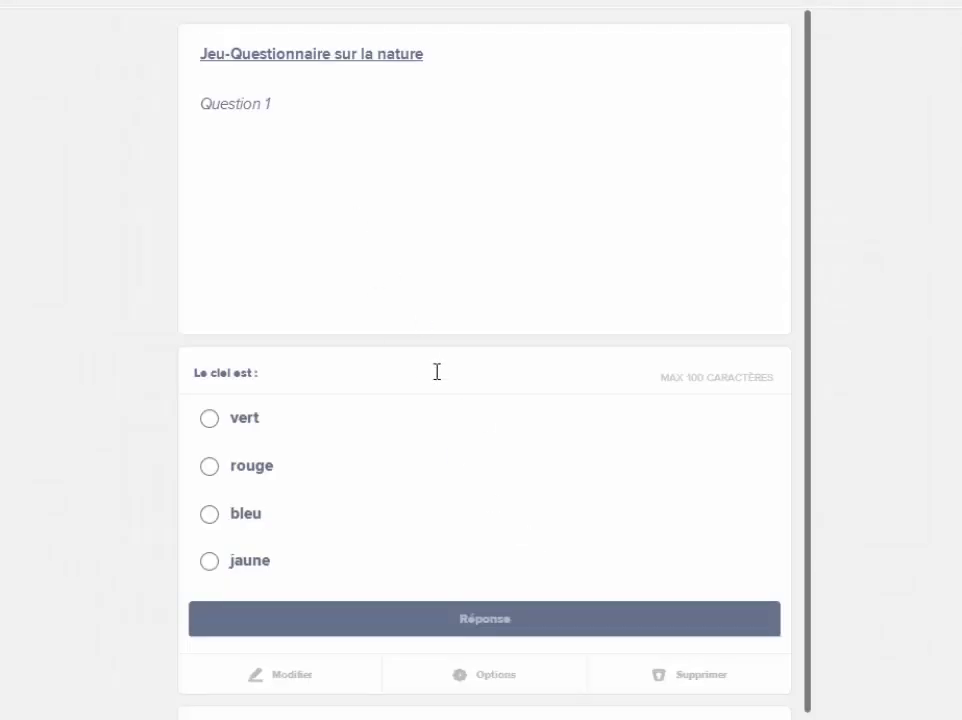
Add a second activity and enter "Question 2" in italics as its description.
{"action": "scroll", "coordinate": [440, 430], "scroll_direction": "down", "scroll_amount": 1}
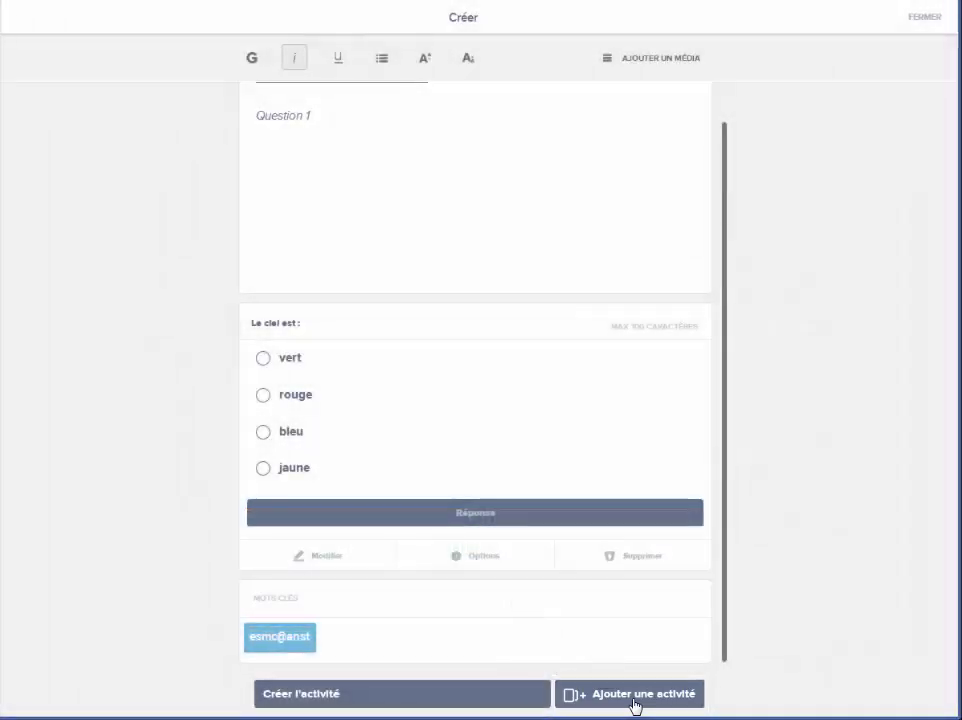
{"action": "left_click", "coordinate": [633, 705]}
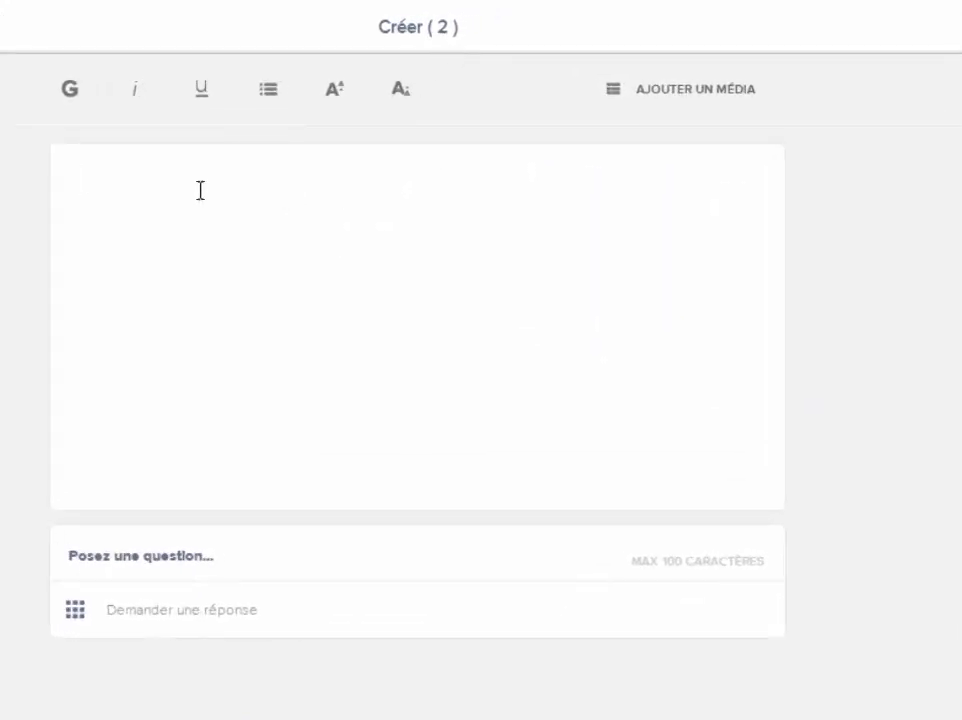
{"action": "type", "text": "Question 2"}
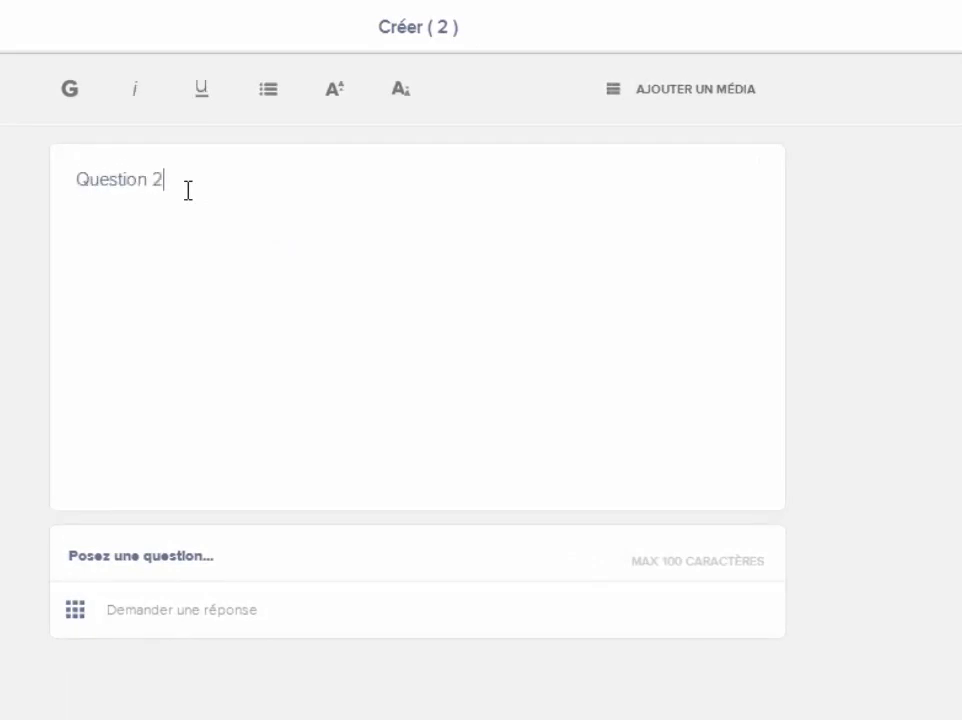
{"action": "left_click_drag", "start_coordinate": [193, 178], "coordinate": [49, 173]}
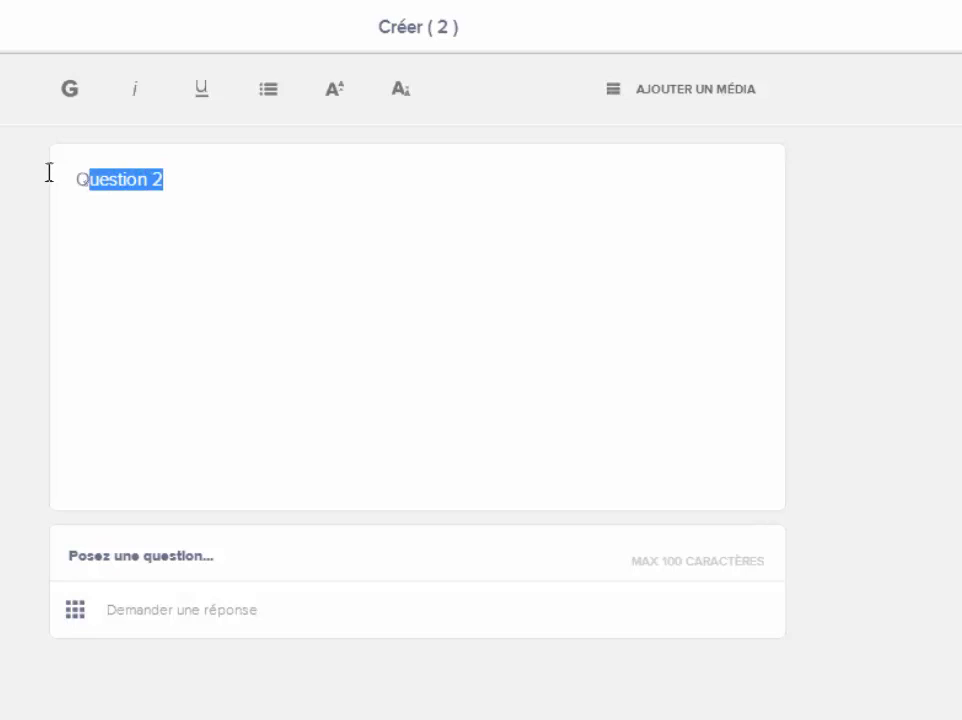
{"action": "left_click", "coordinate": [131, 89]}
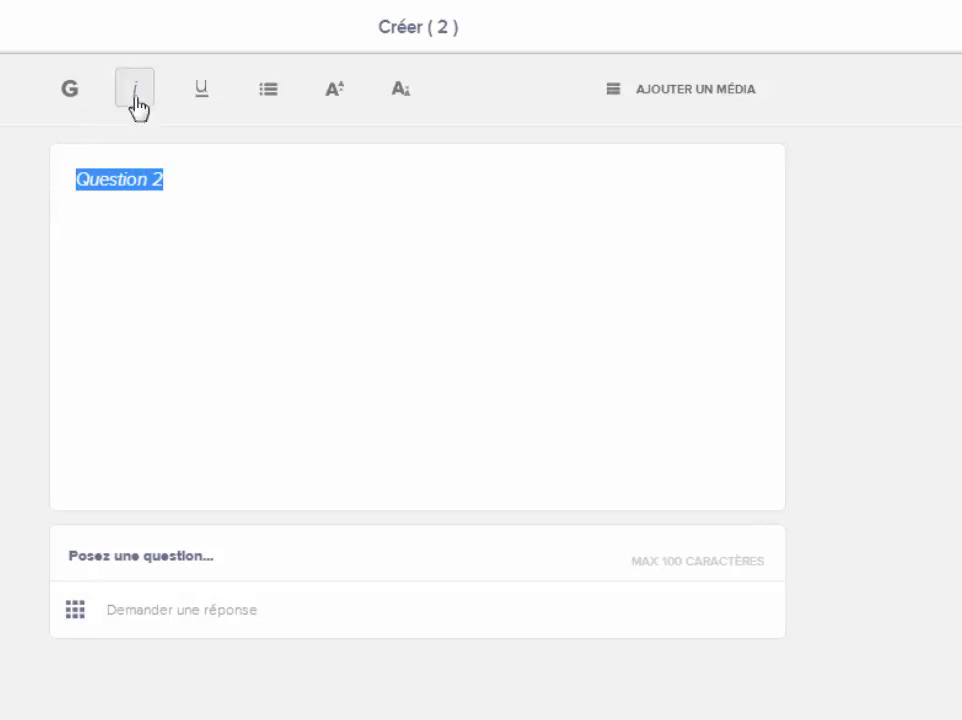
{"action": "left_click", "coordinate": [211, 194]}
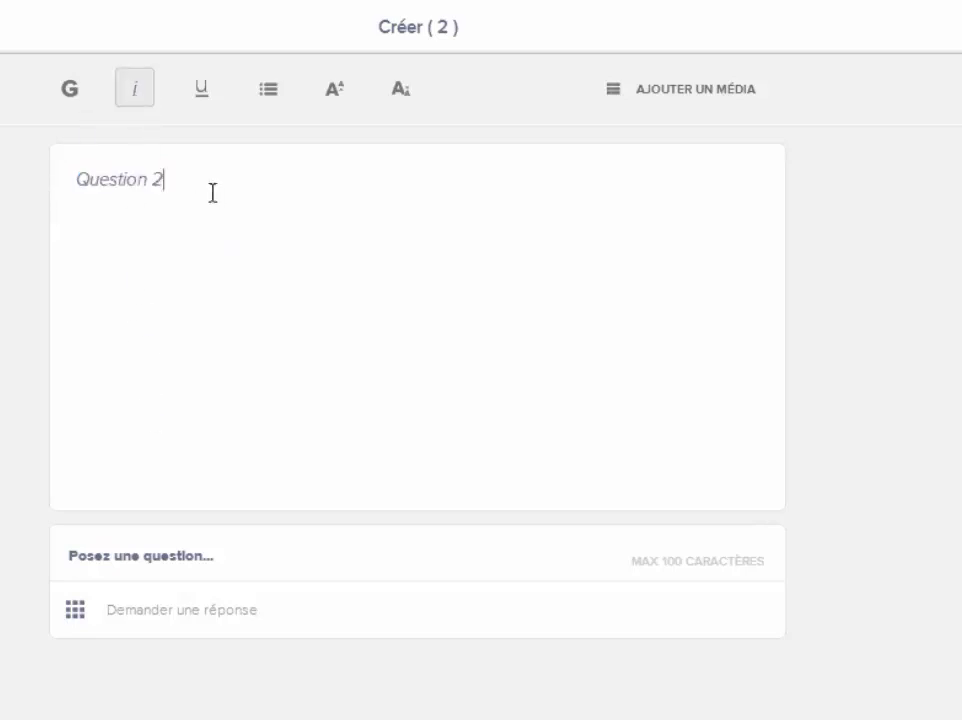
Ask "Quel produit n'est pas un fruit?" with multiple-choice answers pomme, cerise, cerise and patate, marking patate as correct.
{"action": "left_click", "coordinate": [204, 560]}
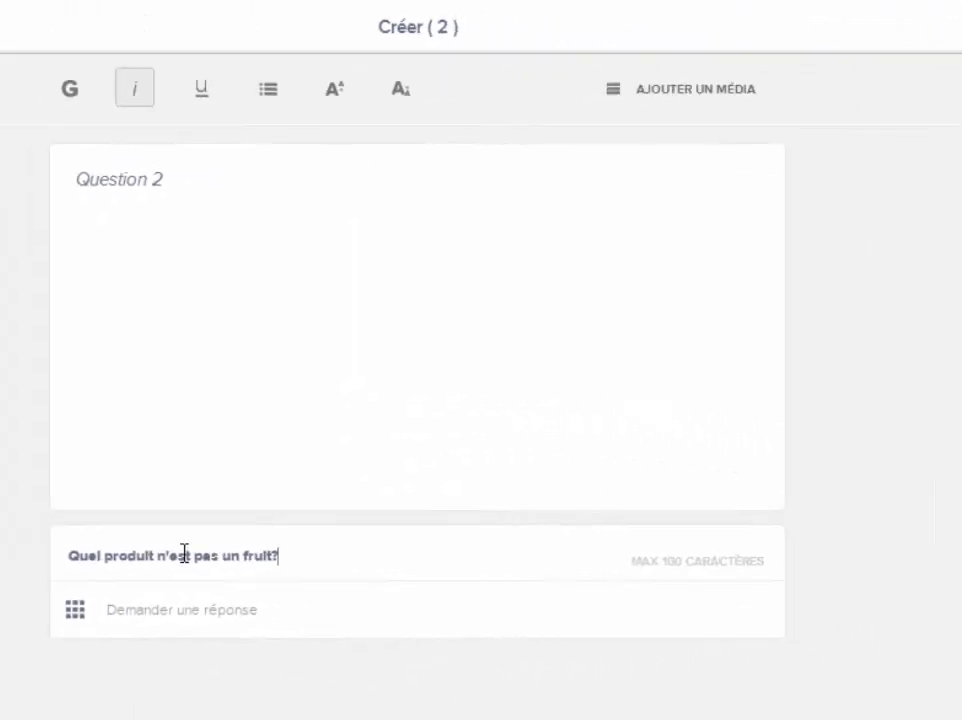
{"action": "left_click", "coordinate": [75, 610]}
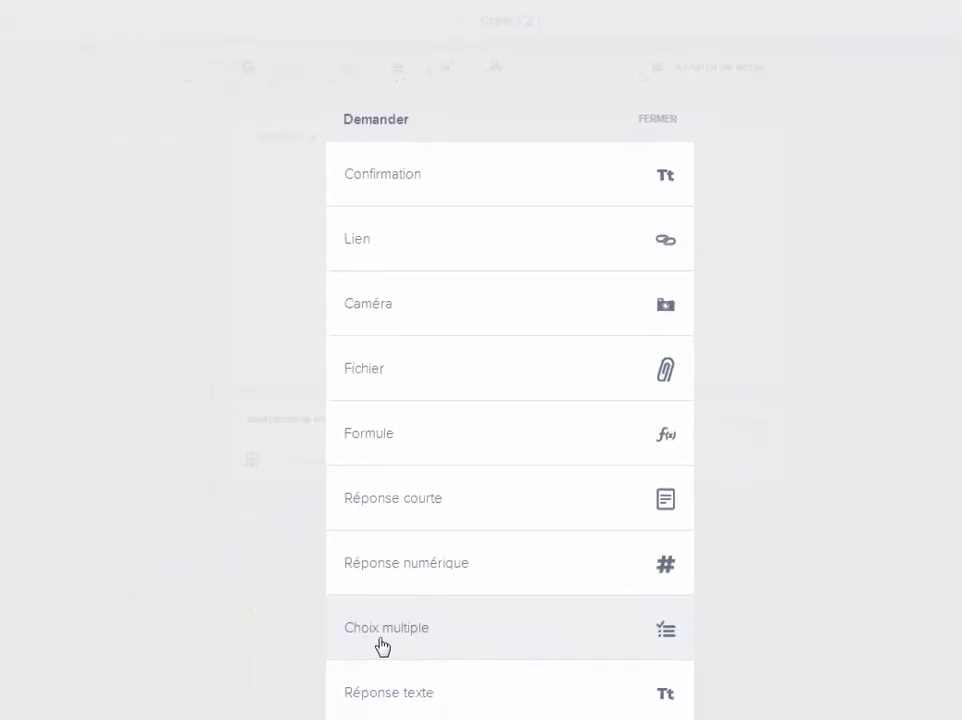
{"action": "left_click", "coordinate": [393, 638]}
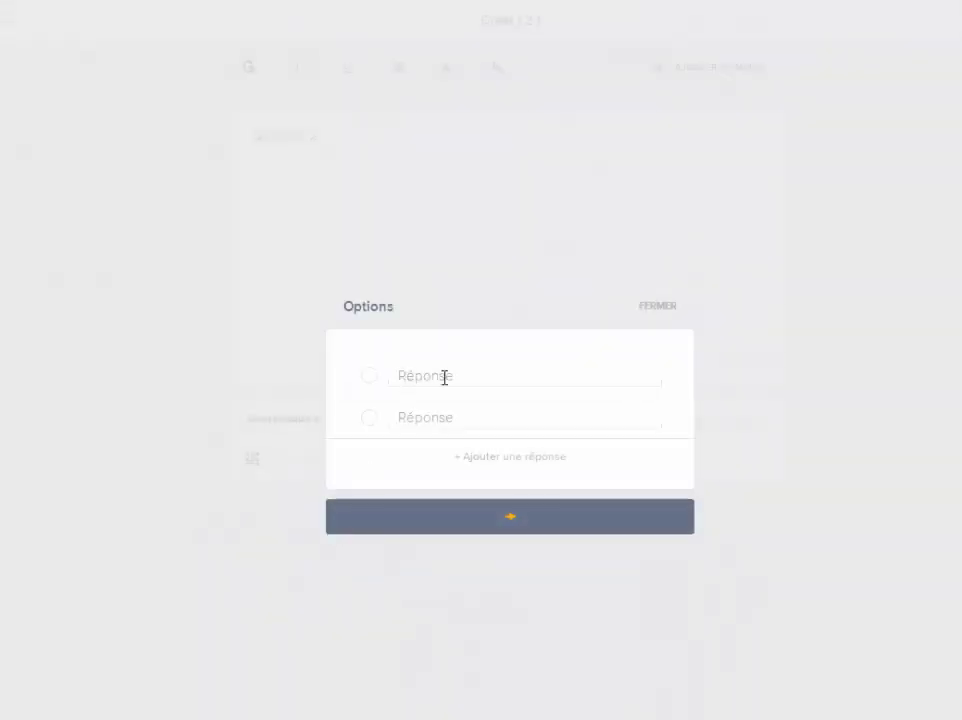
{"action": "left_click", "coordinate": [444, 377]}
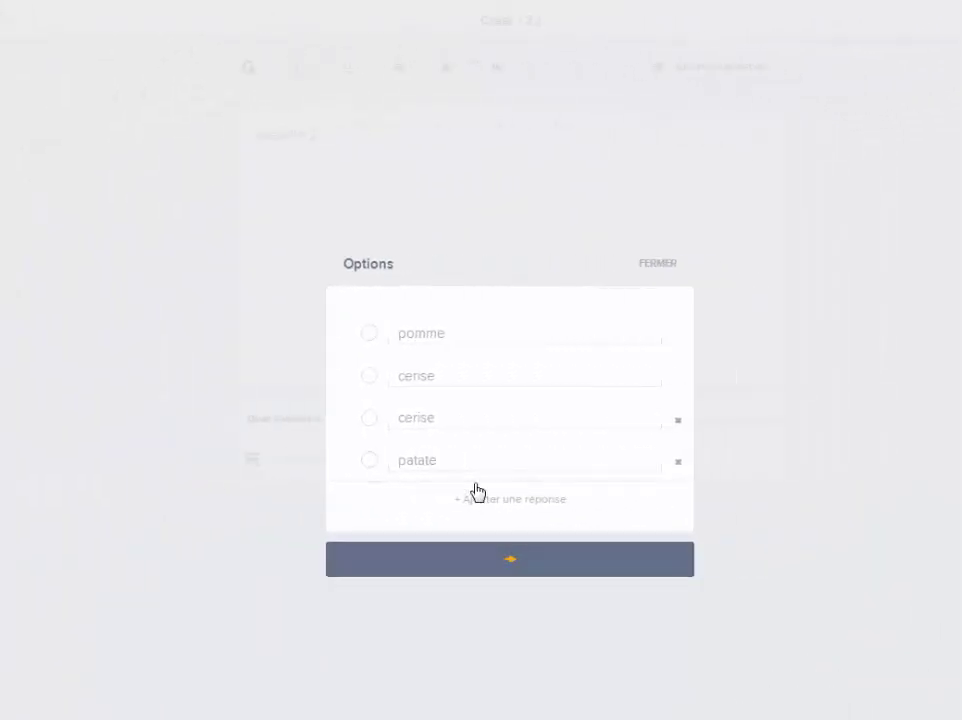
{"action": "left_click", "coordinate": [371, 462]}
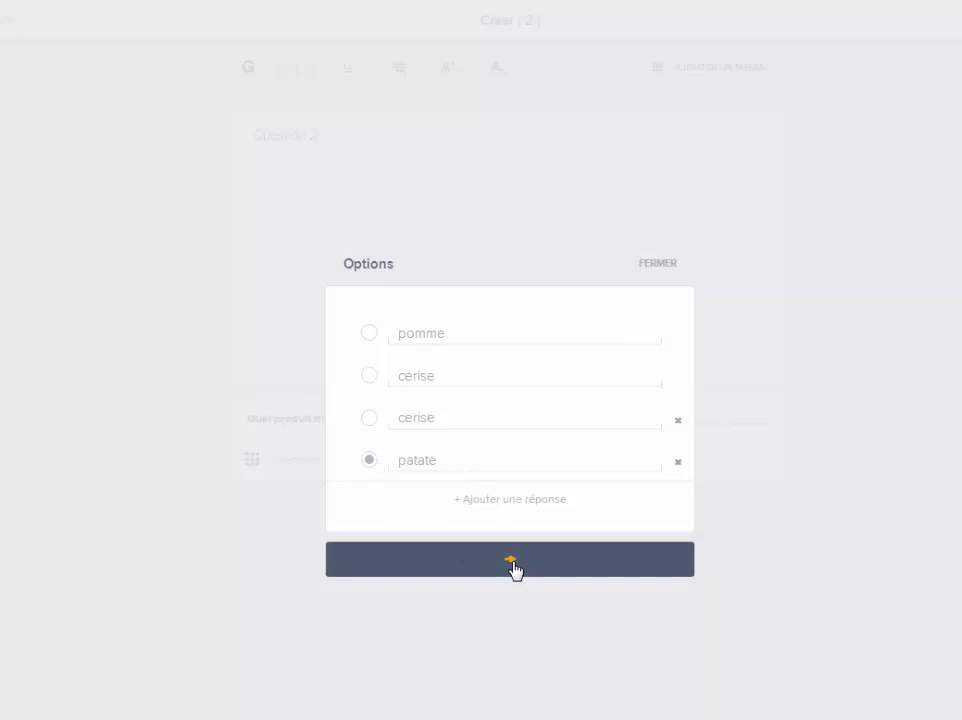
{"action": "left_click", "coordinate": [551, 567]}
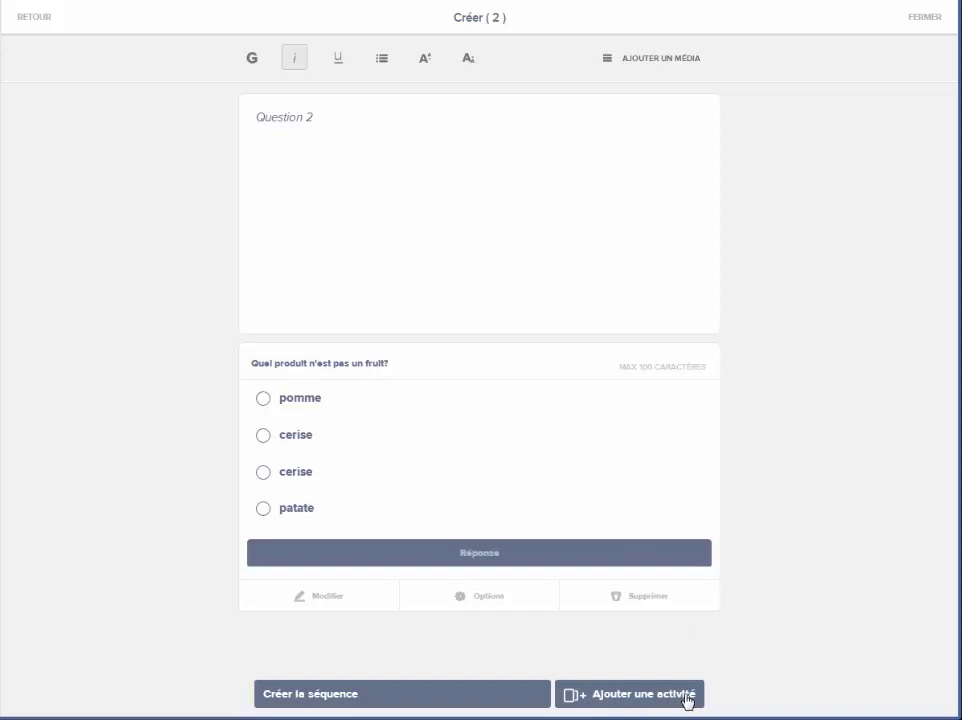
Add a third activity and enter "Regarde cette vidéo:" as its description, followed by a new line.
{"action": "left_click", "coordinate": [627, 697]}
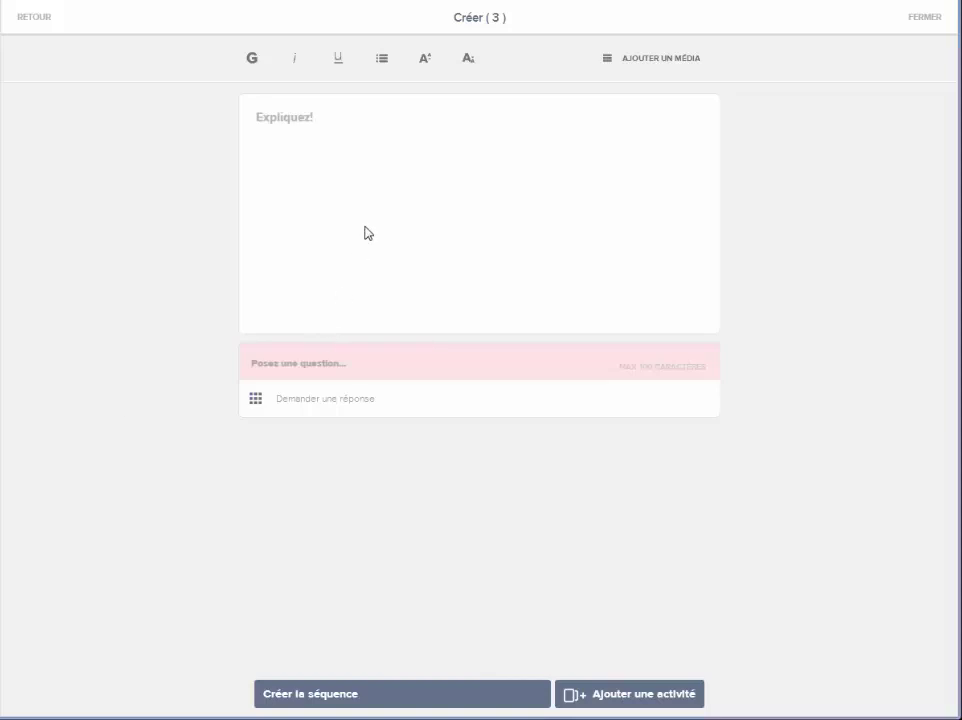
{"action": "left_click", "coordinate": [336, 119]}
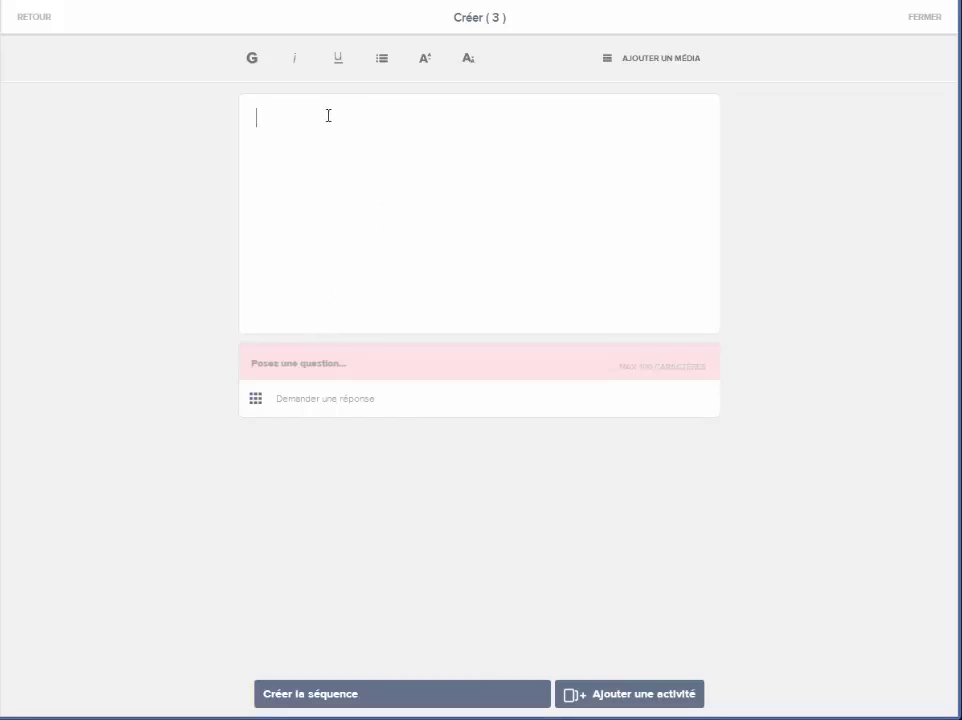
{"action": "type", "text": "Regarde cette vidéo:"}
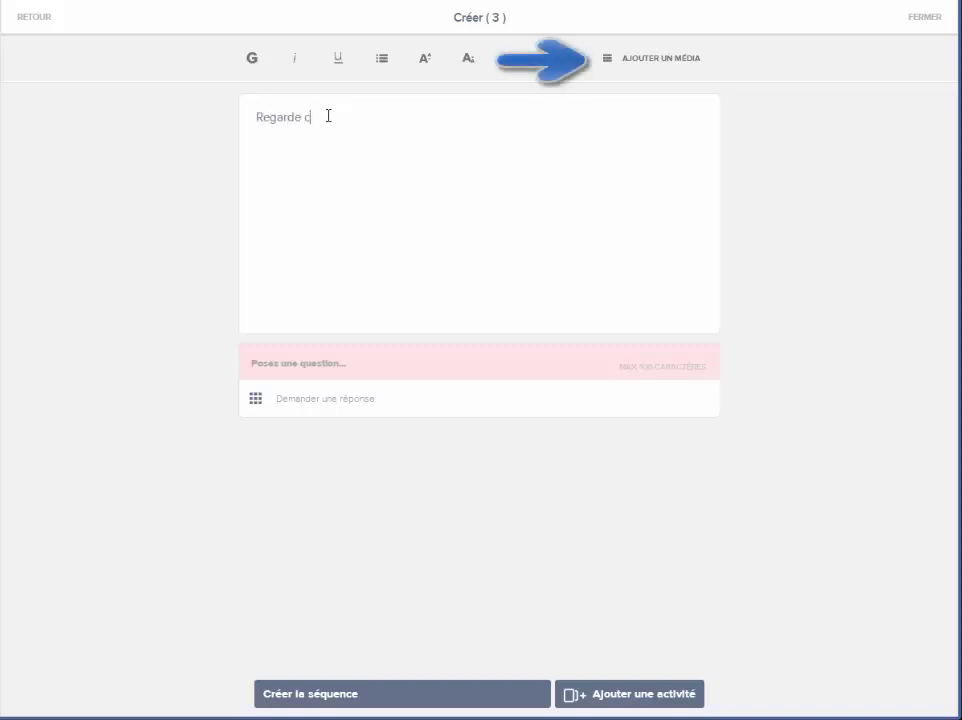
{"action": "key", "text": "Return"}
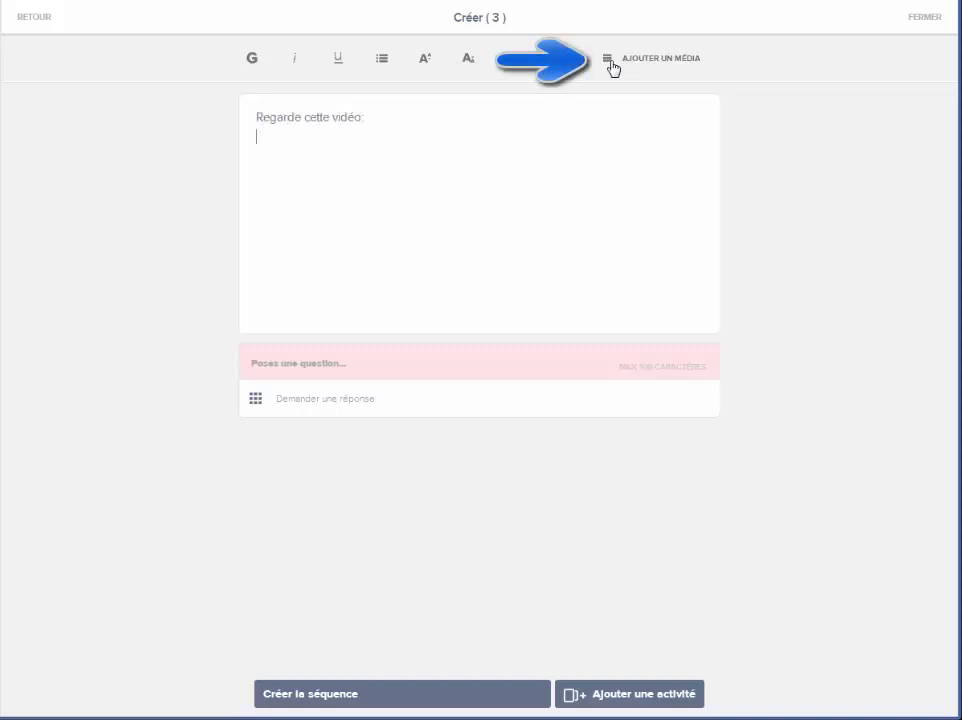
{"action": "left_click", "coordinate": [610, 64]}
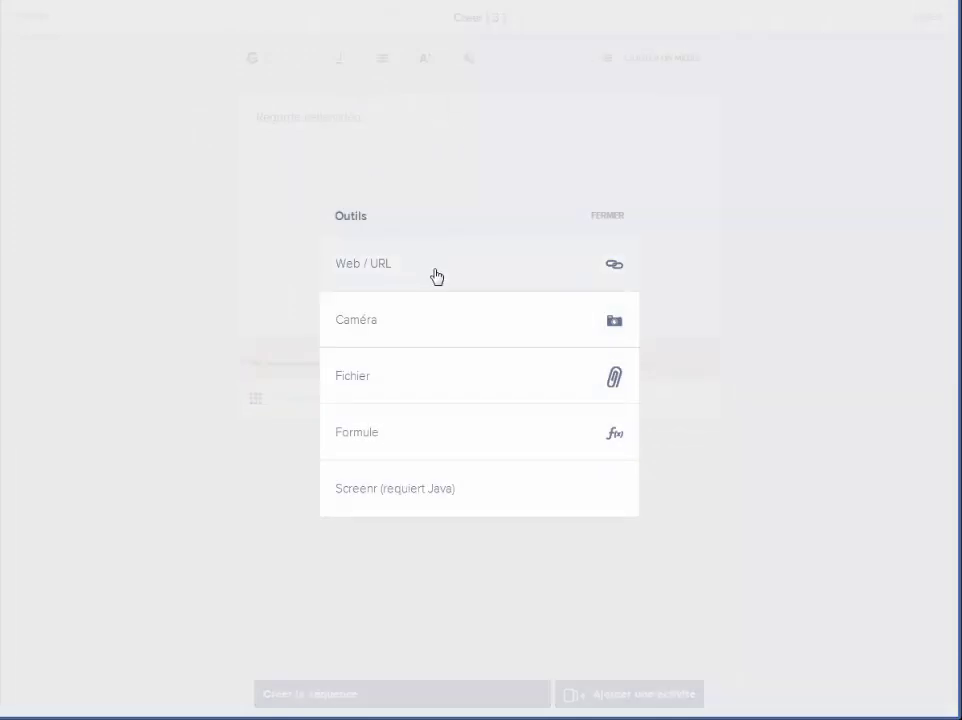
{"action": "left_click", "coordinate": [379, 268]}
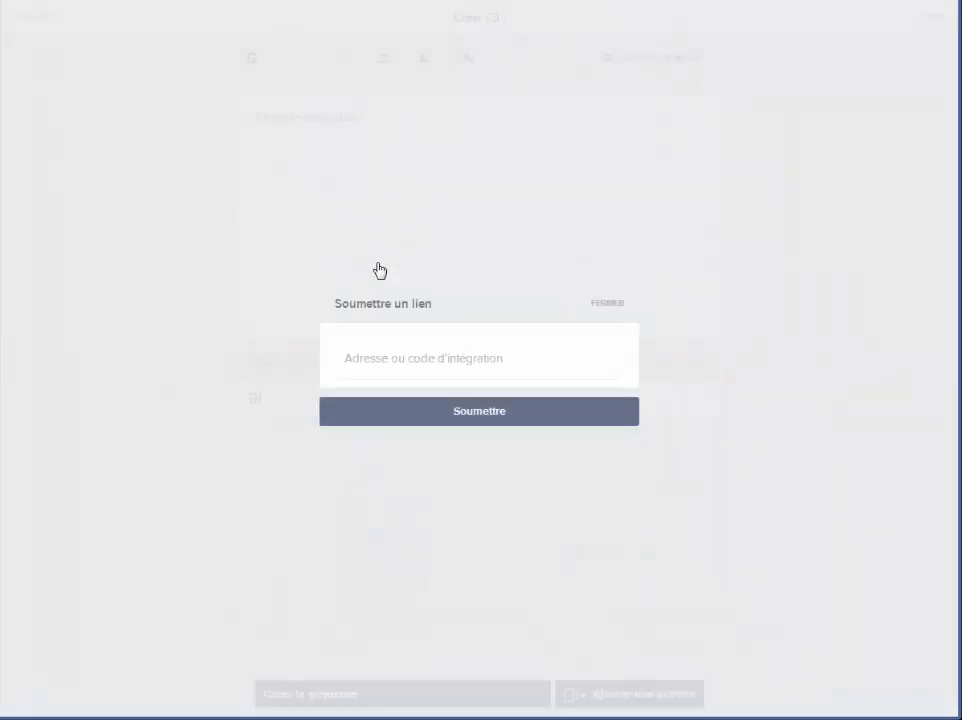
{"action": "left_click", "coordinate": [447, 362]}
{"action": "type", "text": "https://www.youtube.com/watch?v=lZIGrTpXS4U"}
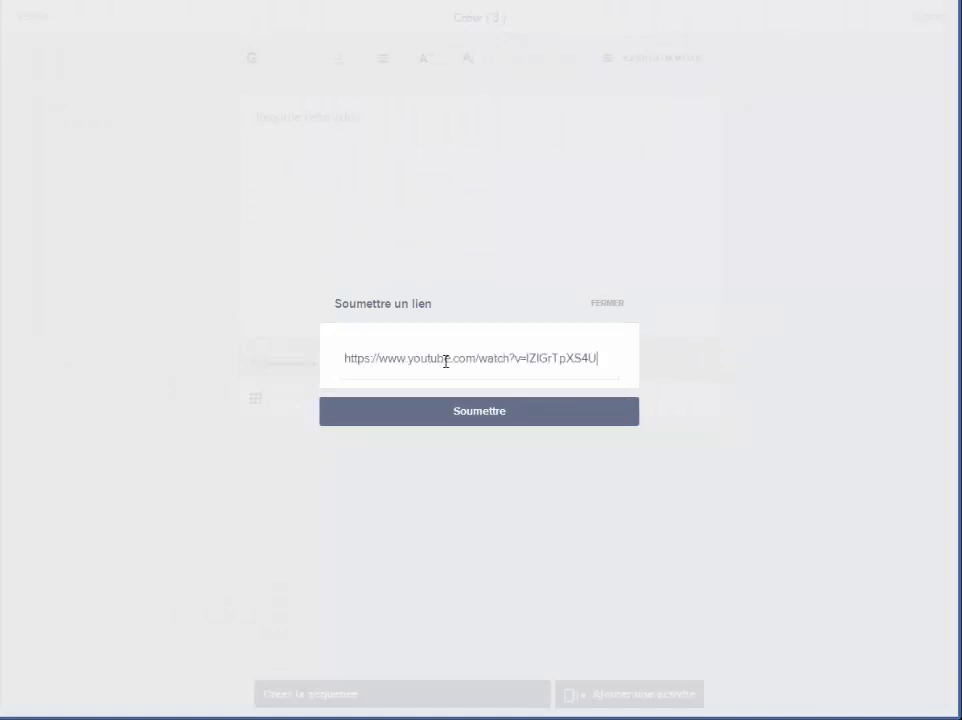
{"action": "left_click", "coordinate": [499, 411]}
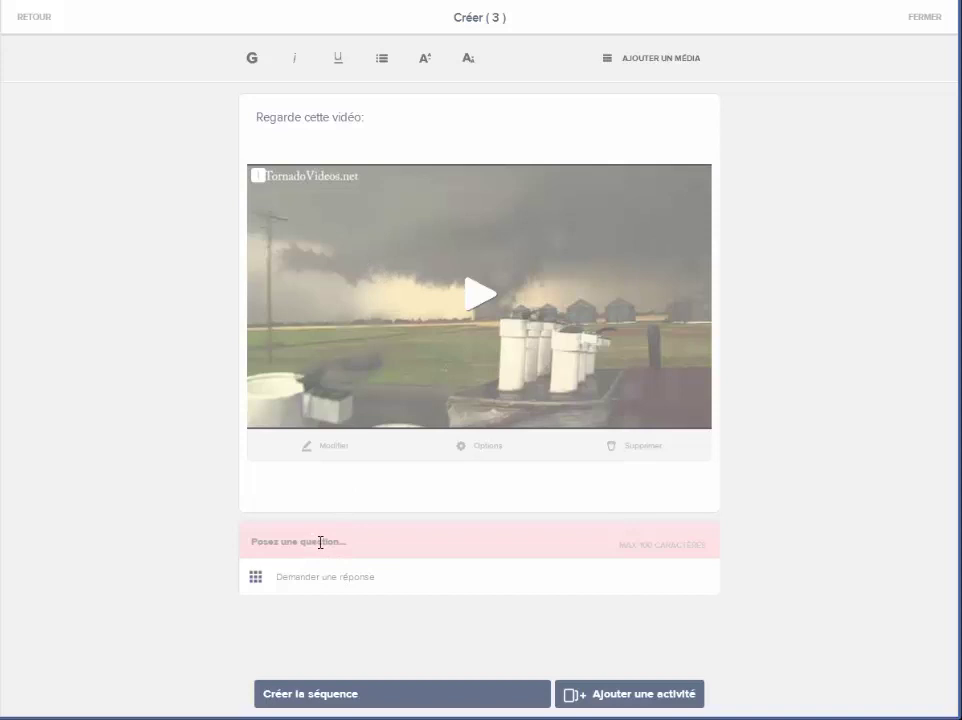
Ask "Trouve une autre vidéo sur la grande tornade en Oklahoma et donne le lien." in the third activity and request a link as the response.
{"action": "left_click", "coordinate": [322, 550]}
{"action": "type", "text": "Trouve une autre vidéo sur la grande tornade en Oklahoma"}
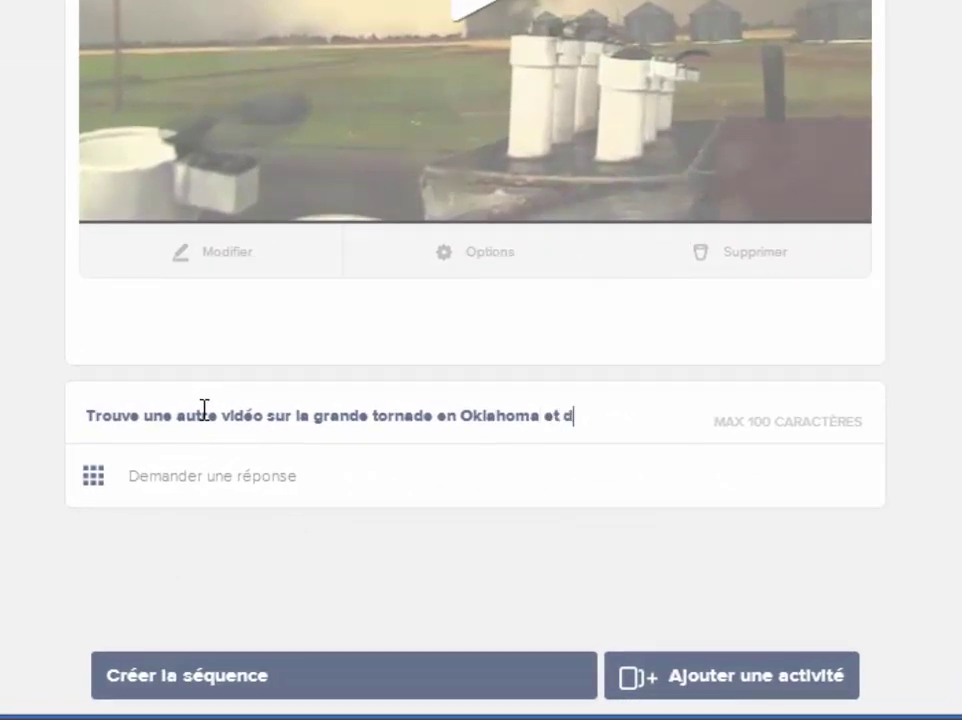
{"action": "type", "text": "et donne le li"}
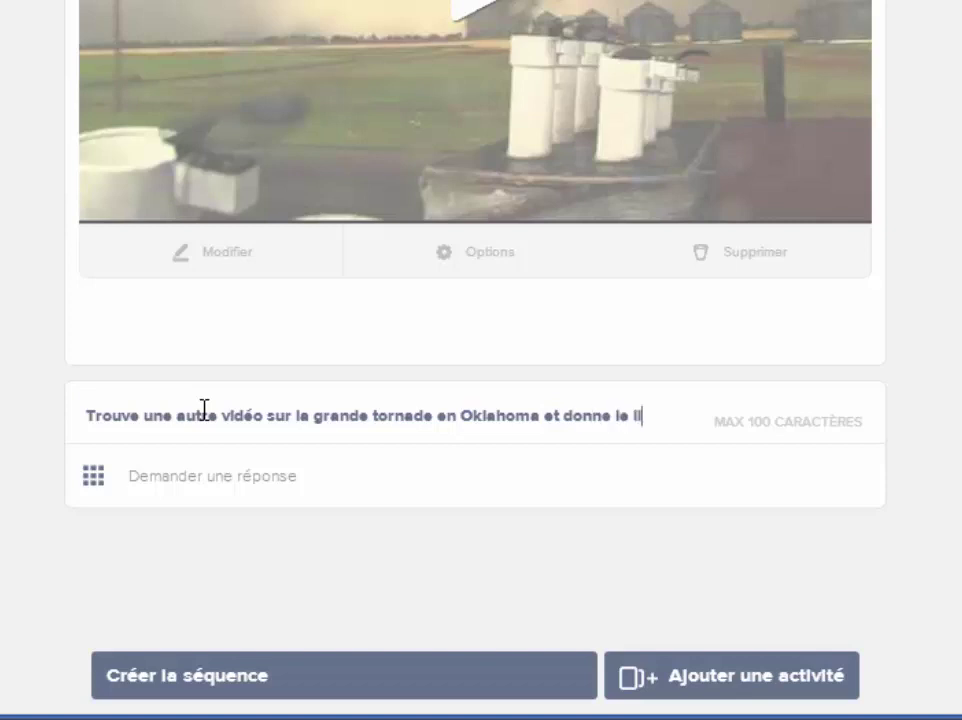
{"action": "type", "text": "en."}
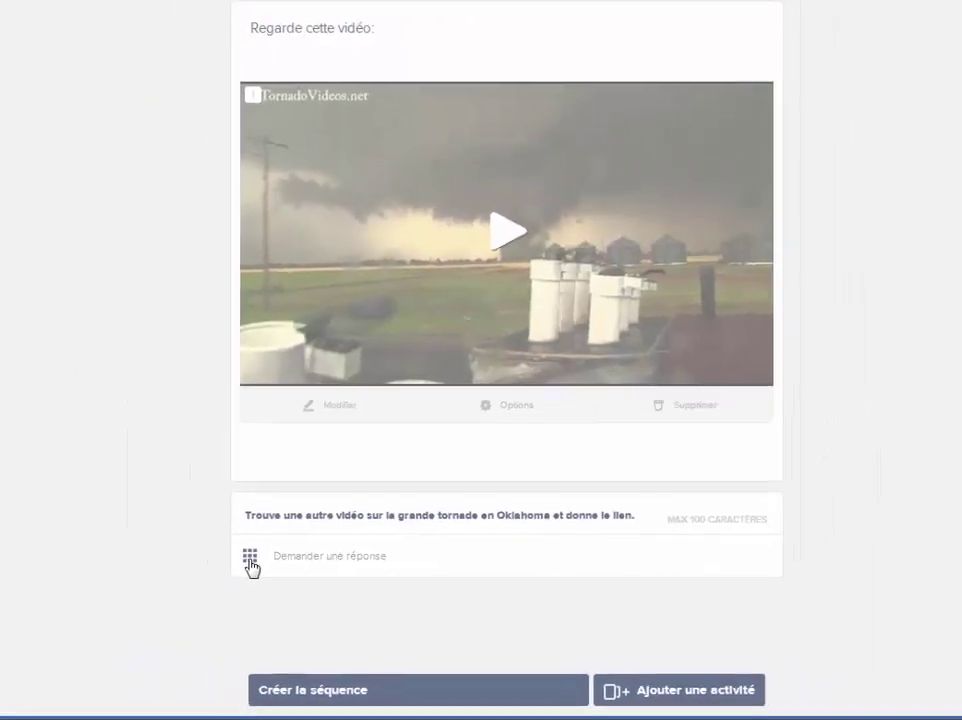
{"action": "left_click", "coordinate": [92, 490]}
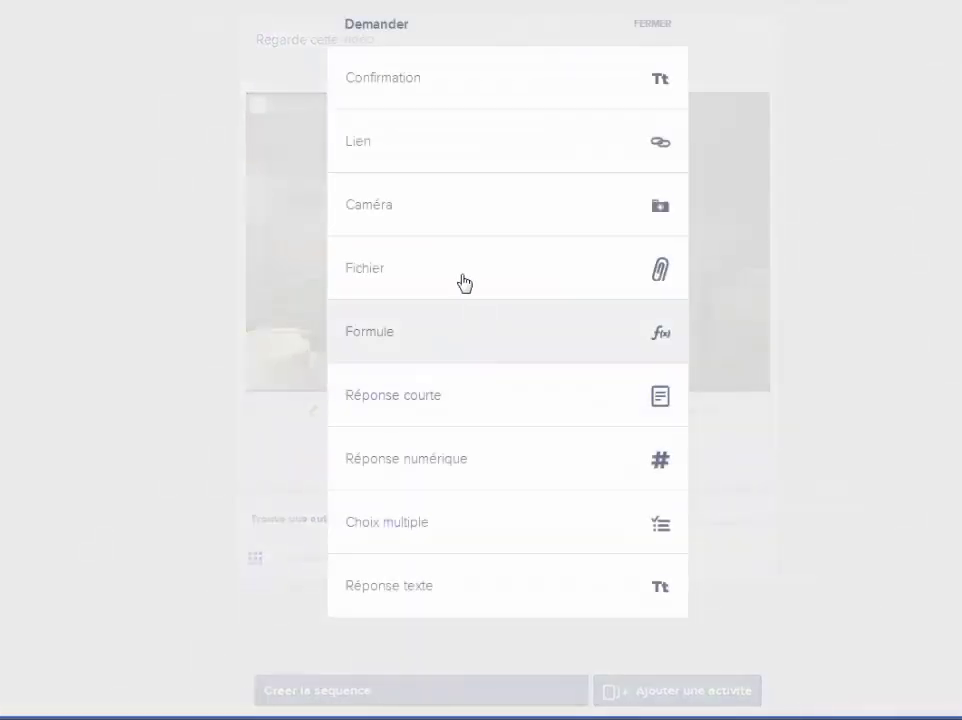
{"action": "left_click", "coordinate": [515, 151]}
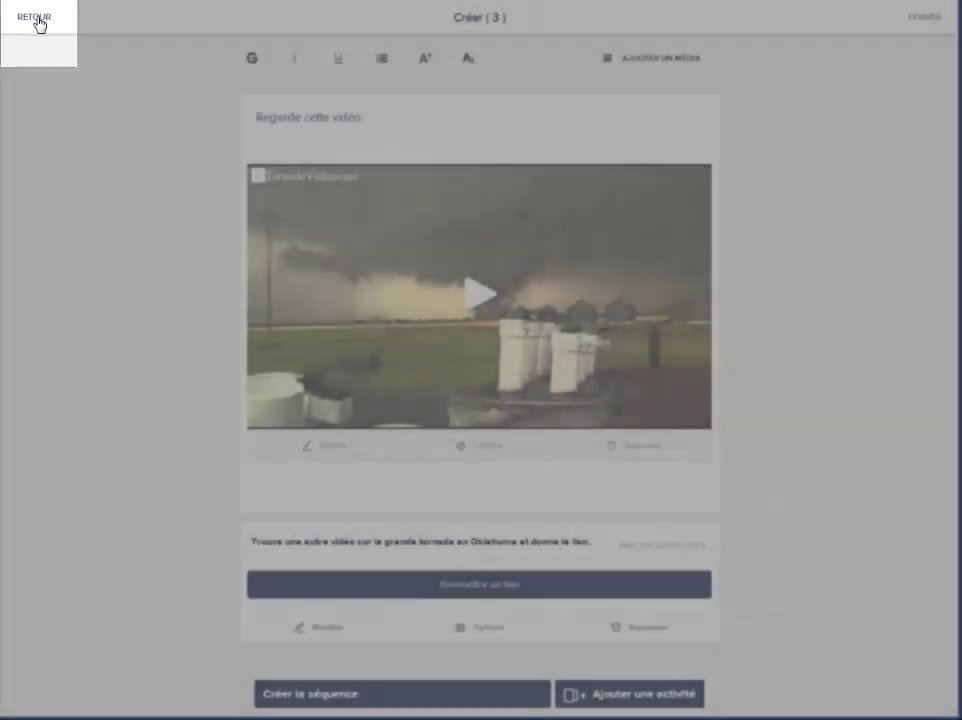
Go back through the activities to the first one and return to the third to review their content.
{"action": "left_click", "coordinate": [35, 19]}
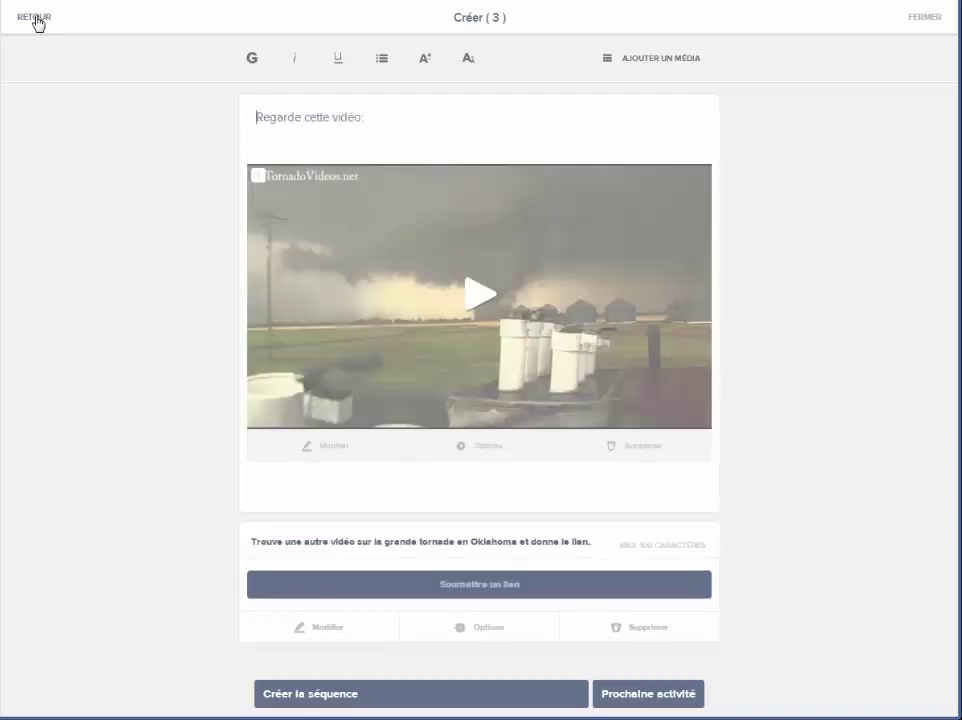
{"action": "left_click", "coordinate": [35, 19]}
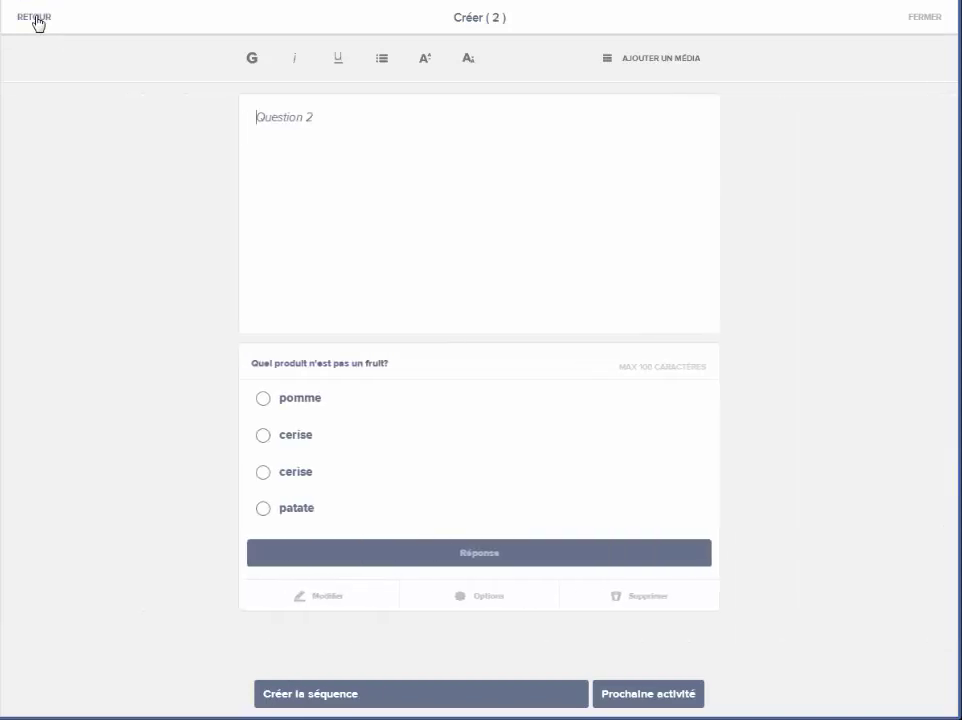
{"action": "left_click", "coordinate": [35, 19]}
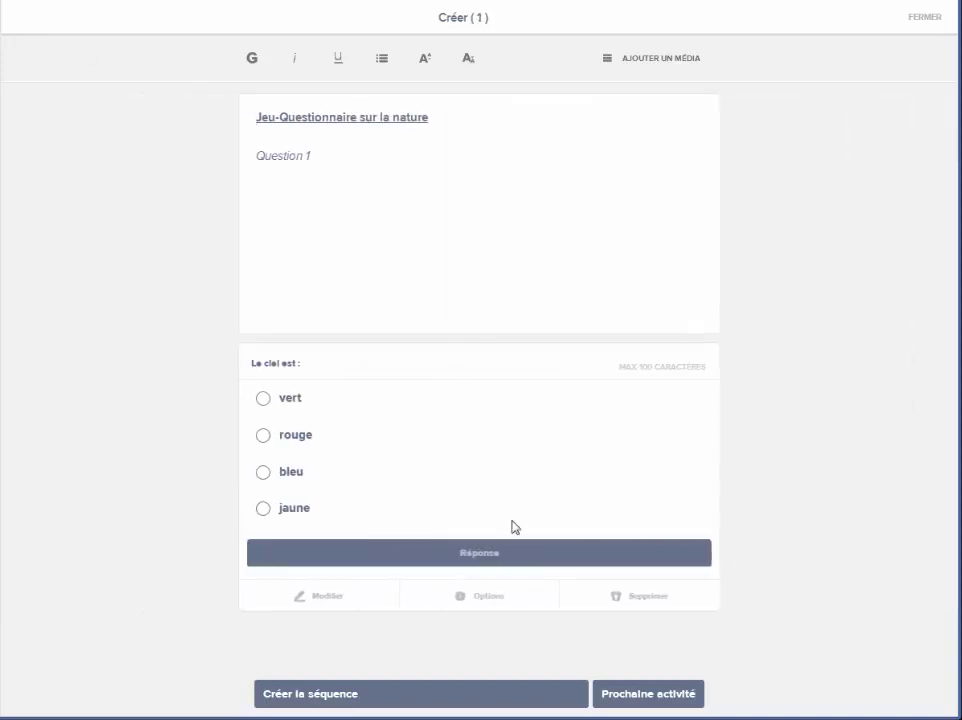
{"action": "left_click", "coordinate": [647, 698]}
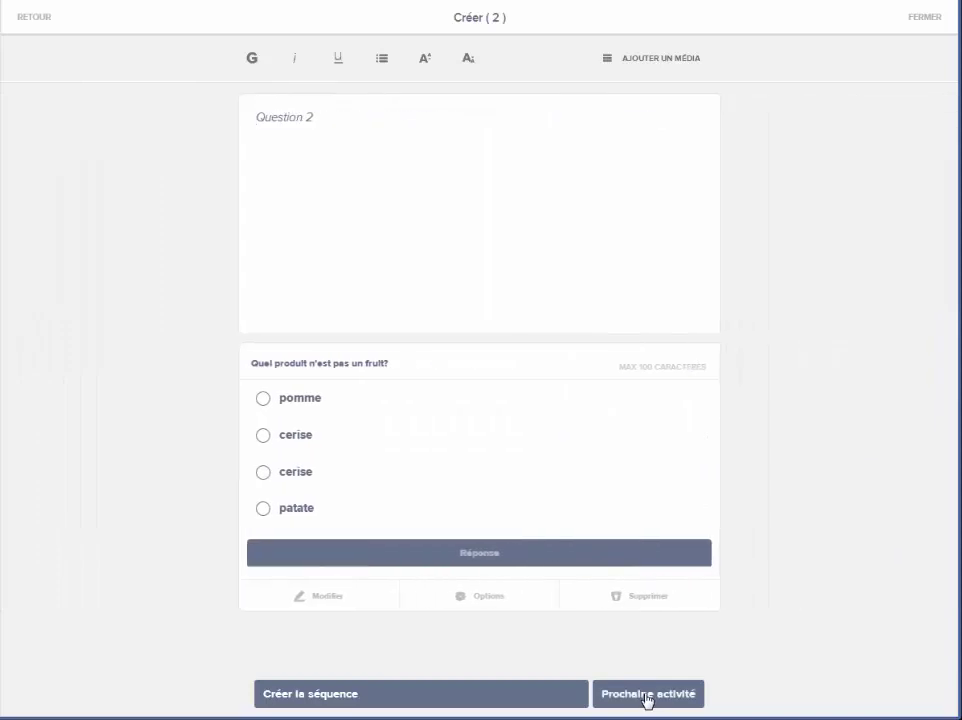
{"action": "left_click", "coordinate": [647, 697]}
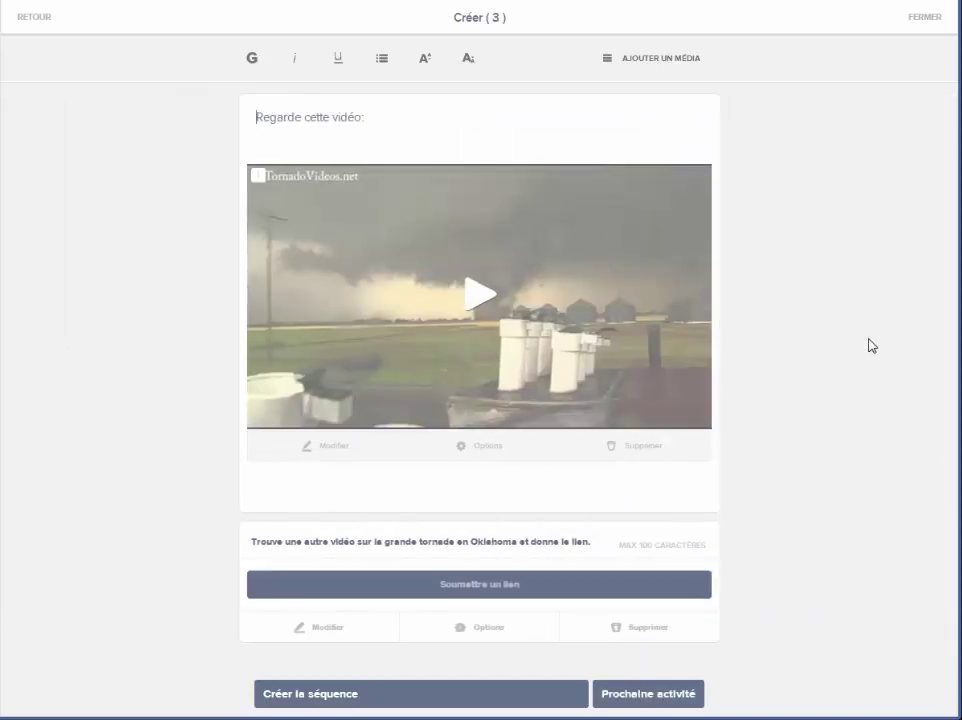
Create the sequence and look through its three activities in the preview.
{"action": "left_click", "coordinate": [400, 706]}
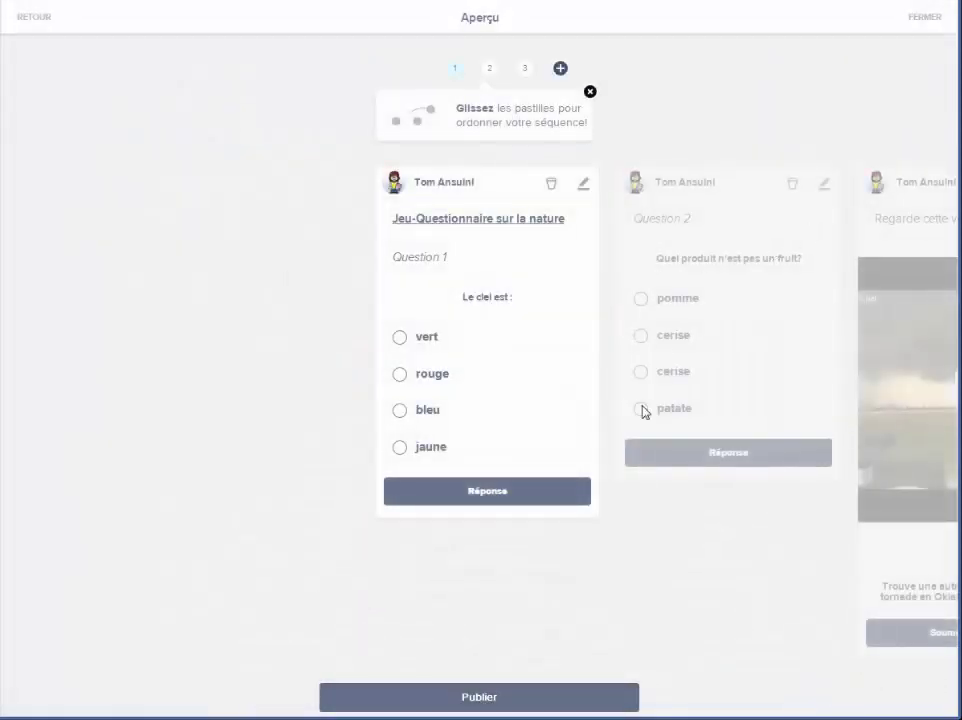
{"action": "left_click", "coordinate": [491, 70]}
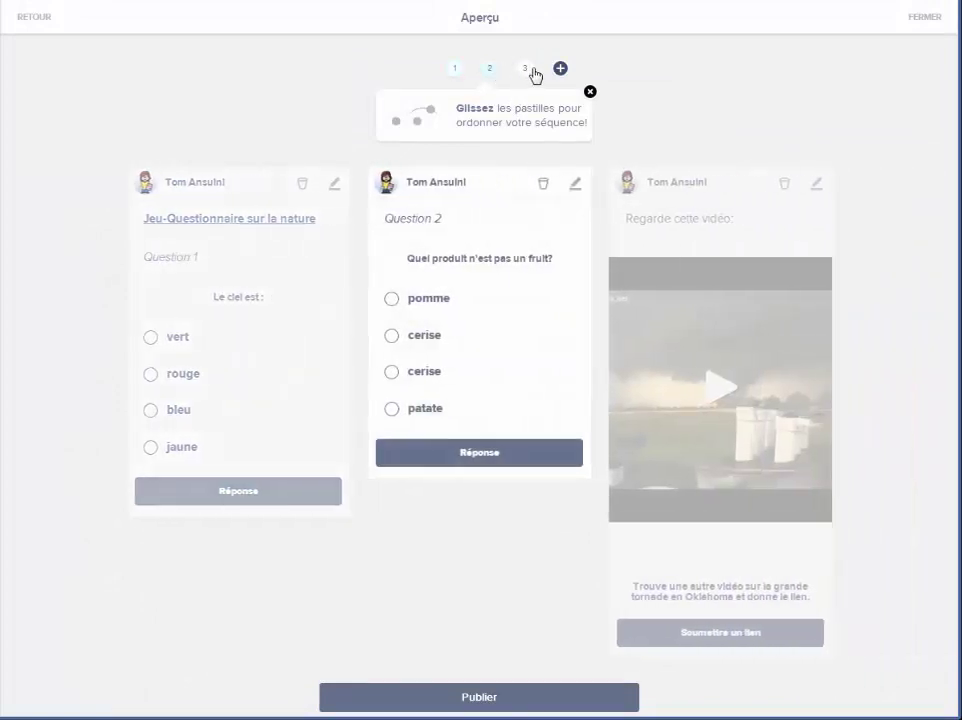
{"action": "left_click", "coordinate": [528, 70]}
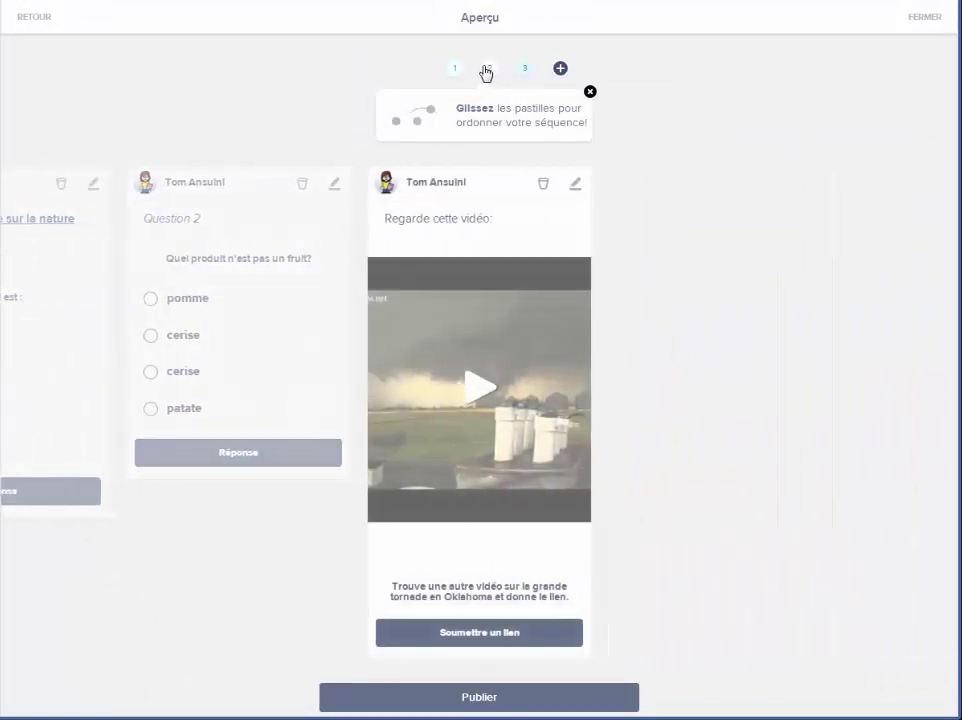
{"action": "left_click", "coordinate": [488, 70]}
{"action": "left_click", "coordinate": [453, 72]}
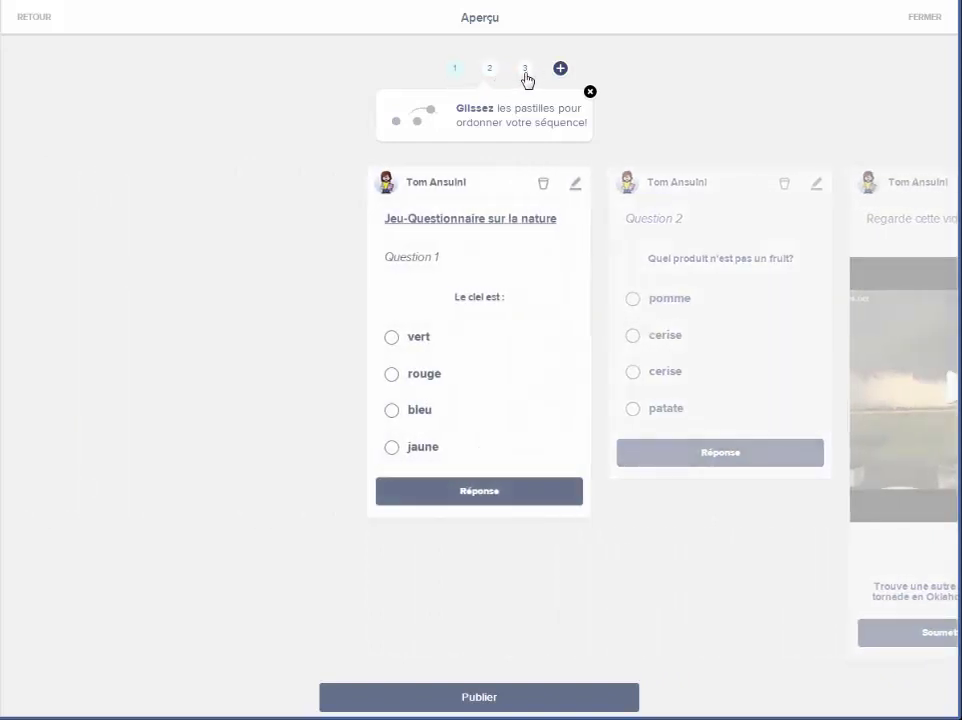
{"action": "left_click", "coordinate": [488, 70]}
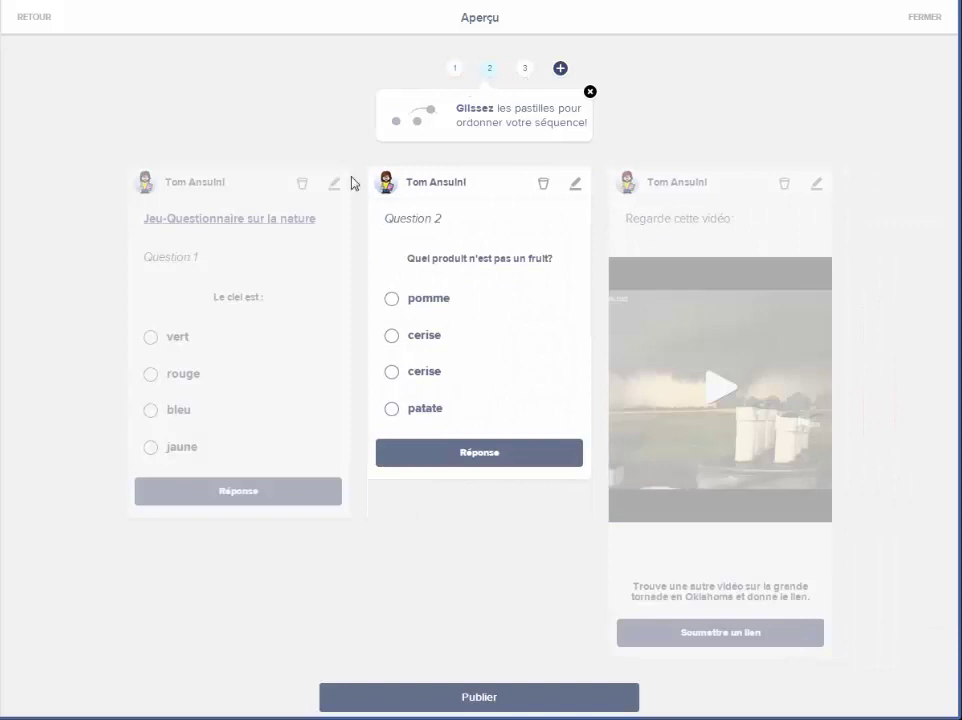
Reorder the sequence so that Question 2 comes first, Question 1 second and the video activity third.
{"action": "left_click_drag", "start_coordinate": [456, 67], "coordinate": [491, 78]}
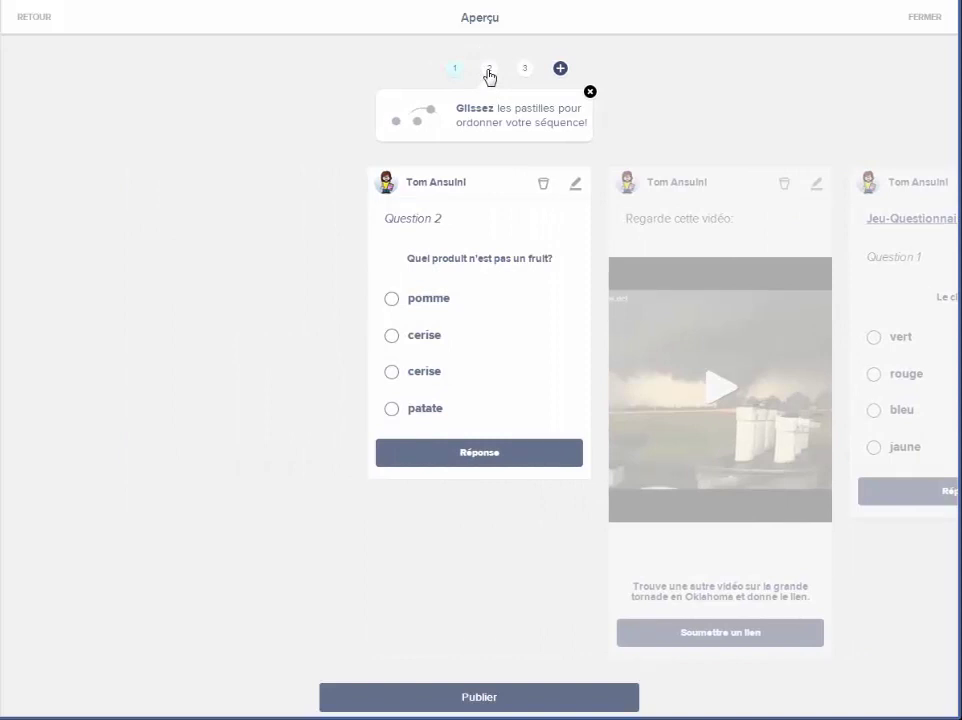
{"action": "left_click_drag", "start_coordinate": [490, 77], "coordinate": [457, 72]}
{"action": "left_click", "coordinate": [489, 69]}
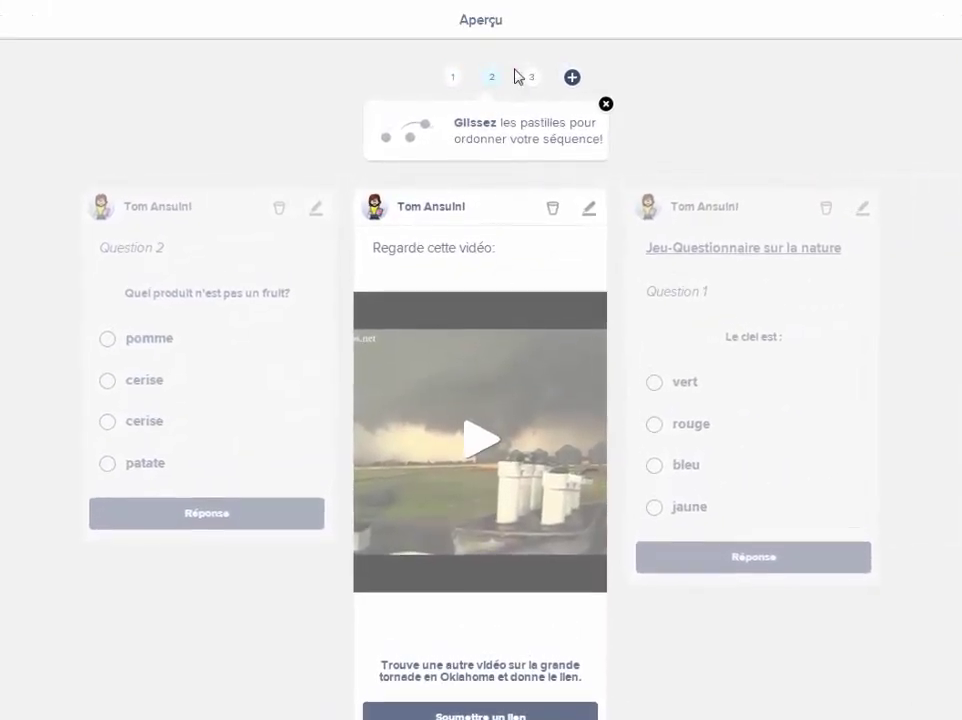
{"action": "left_click_drag", "start_coordinate": [495, 89], "coordinate": [538, 85]}
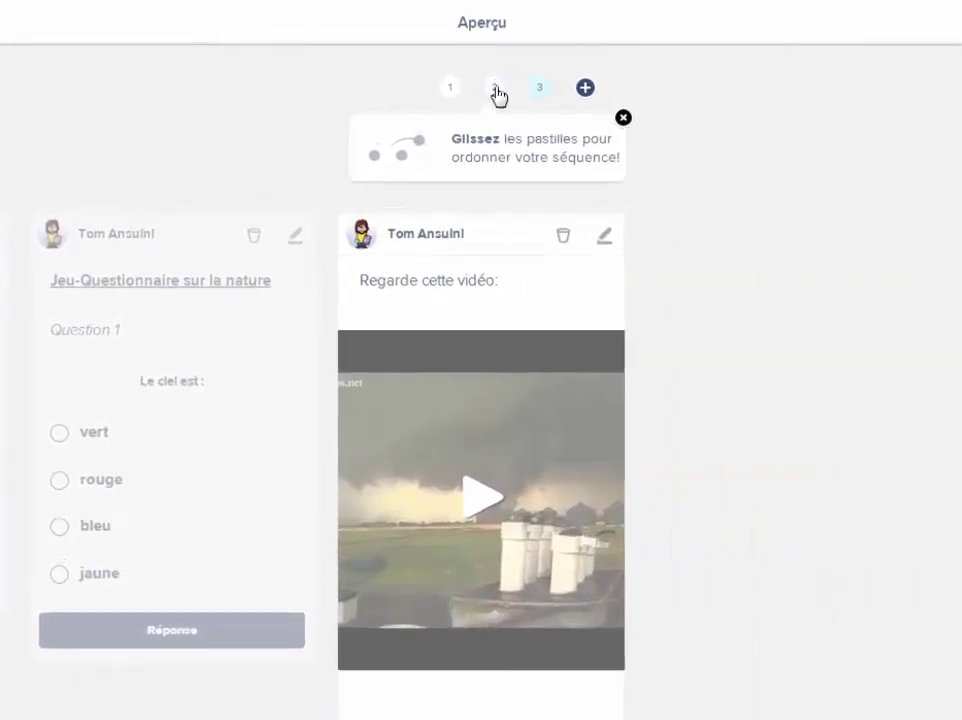
Review the activities in the preview to check the new order of the sequence.
{"action": "left_click", "coordinate": [495, 88]}
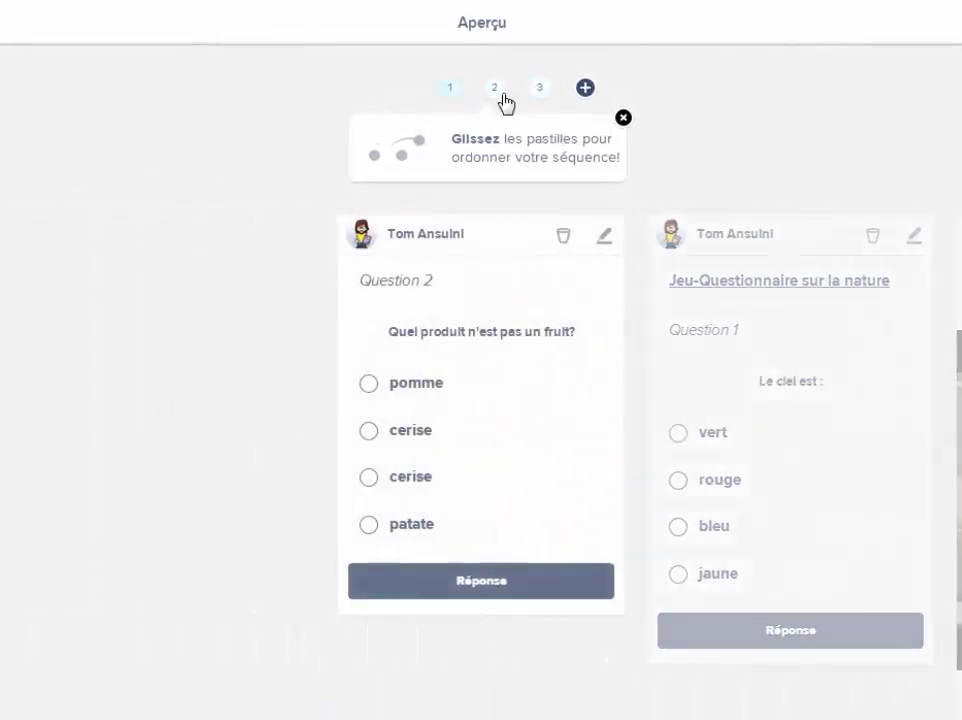
{"action": "left_click", "coordinate": [495, 90]}
{"action": "left_click", "coordinate": [540, 88]}
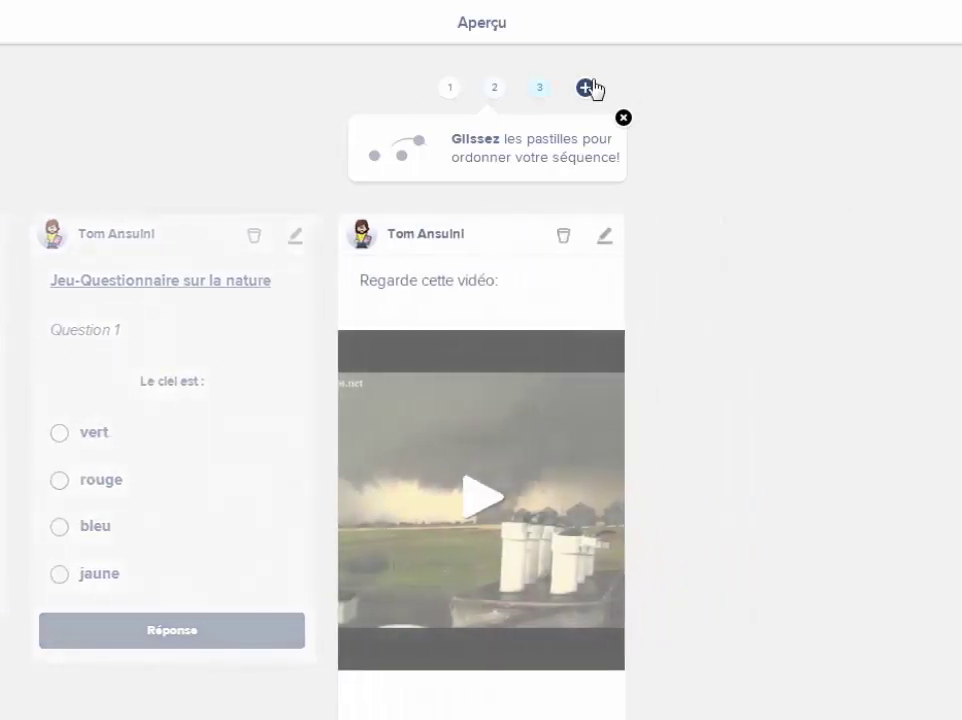
{"action": "left_click", "coordinate": [585, 88]}
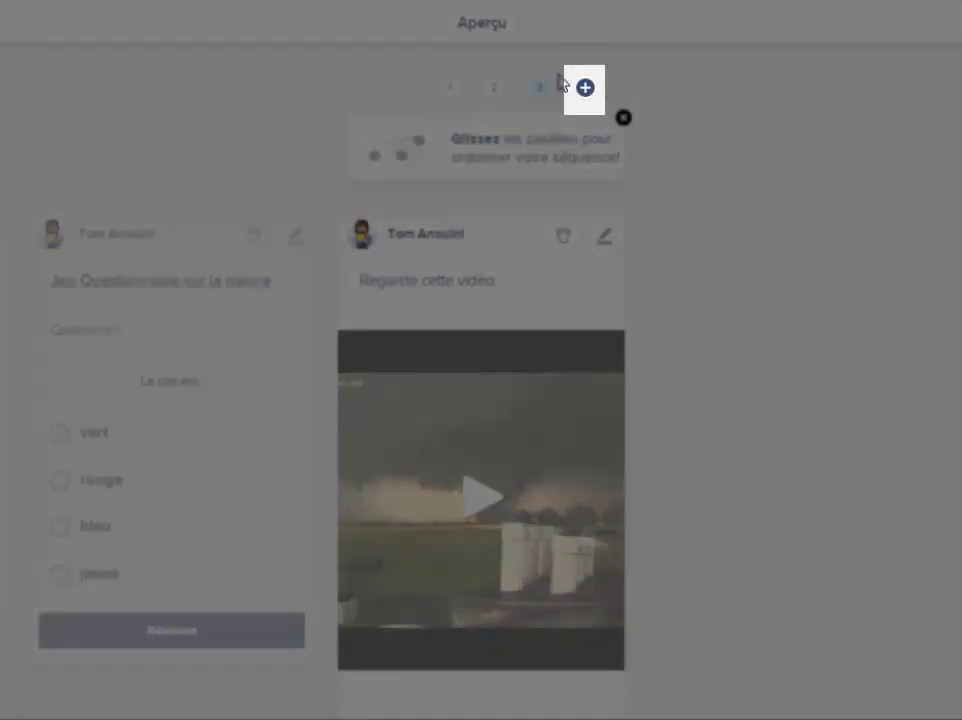
{"action": "left_click", "coordinate": [585, 88]}
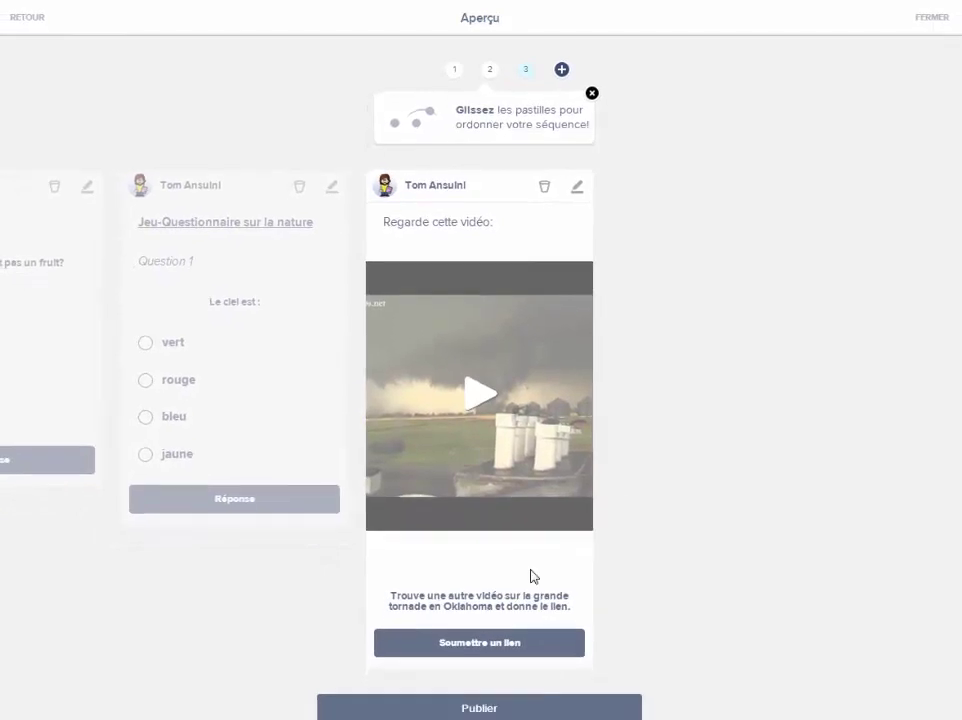
{"action": "left_click", "coordinate": [455, 70]}
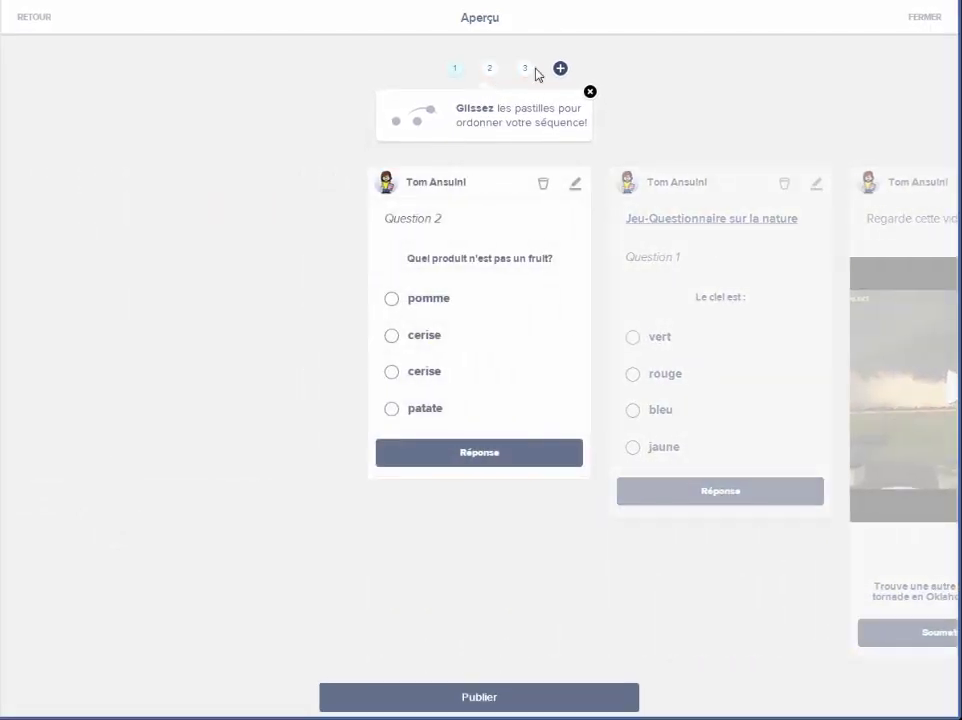
{"action": "left_click", "coordinate": [527, 70]}
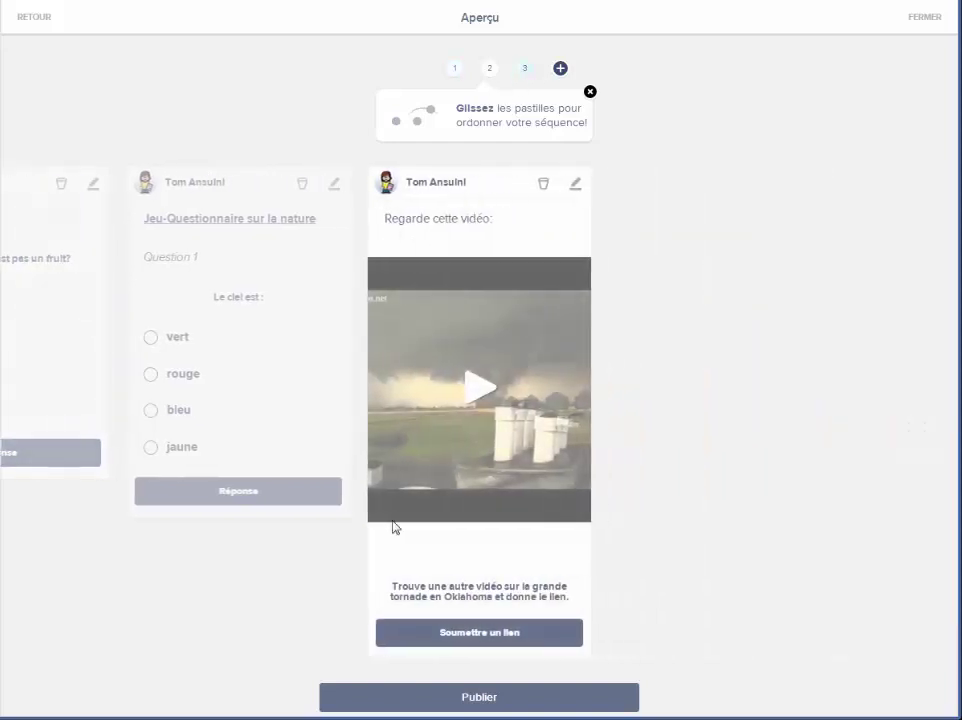
Proceed to the sequence's publishing details and enter "Jeu-questionnaire sur la nature" as its title.
{"action": "left_click", "coordinate": [509, 703]}
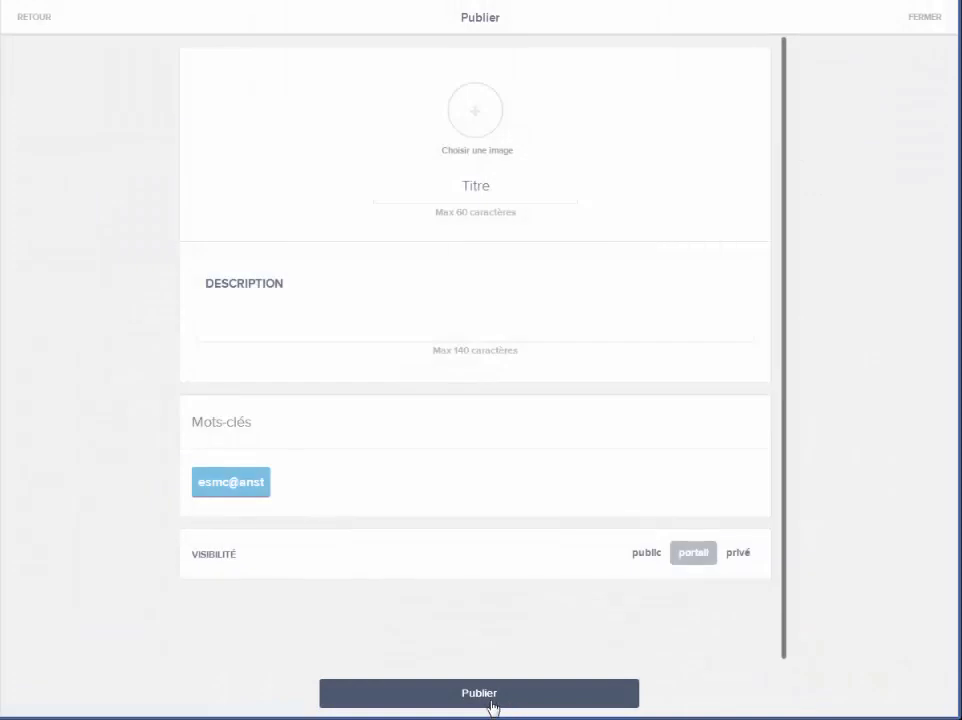
{"action": "left_click", "coordinate": [479, 185]}
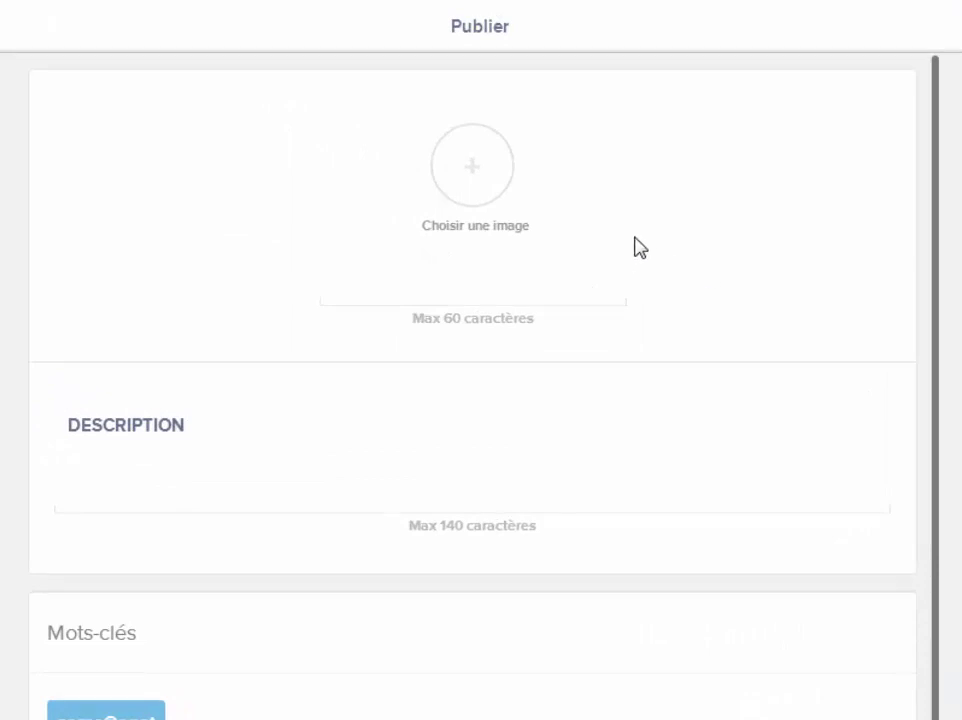
{"action": "type", "text": "Jeu-questionnaire"}
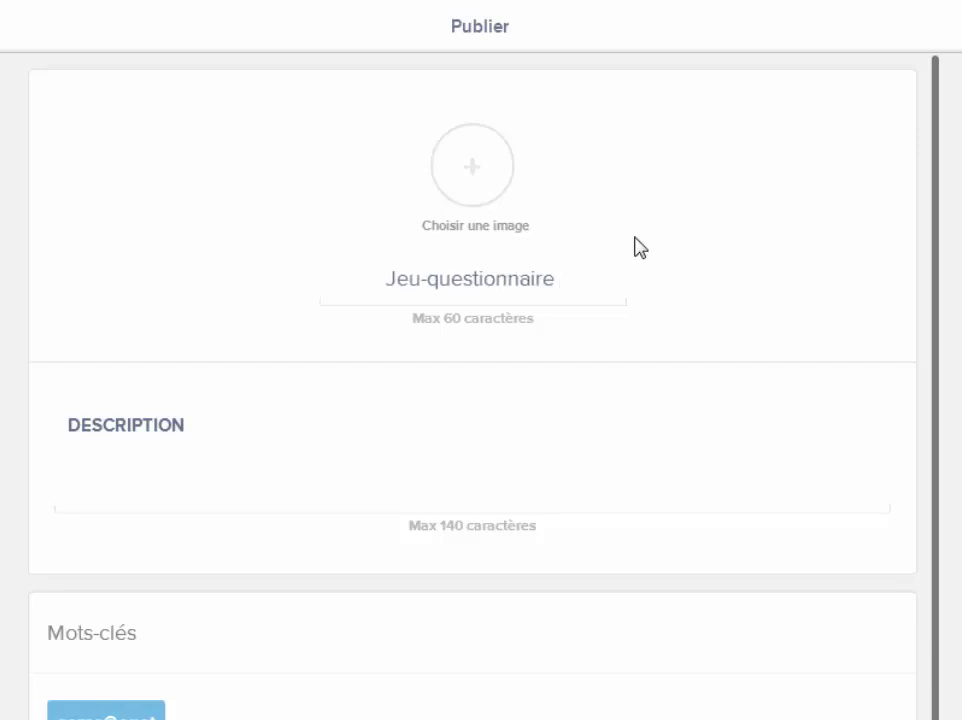
{"action": "type", "text": " sur la nature"}
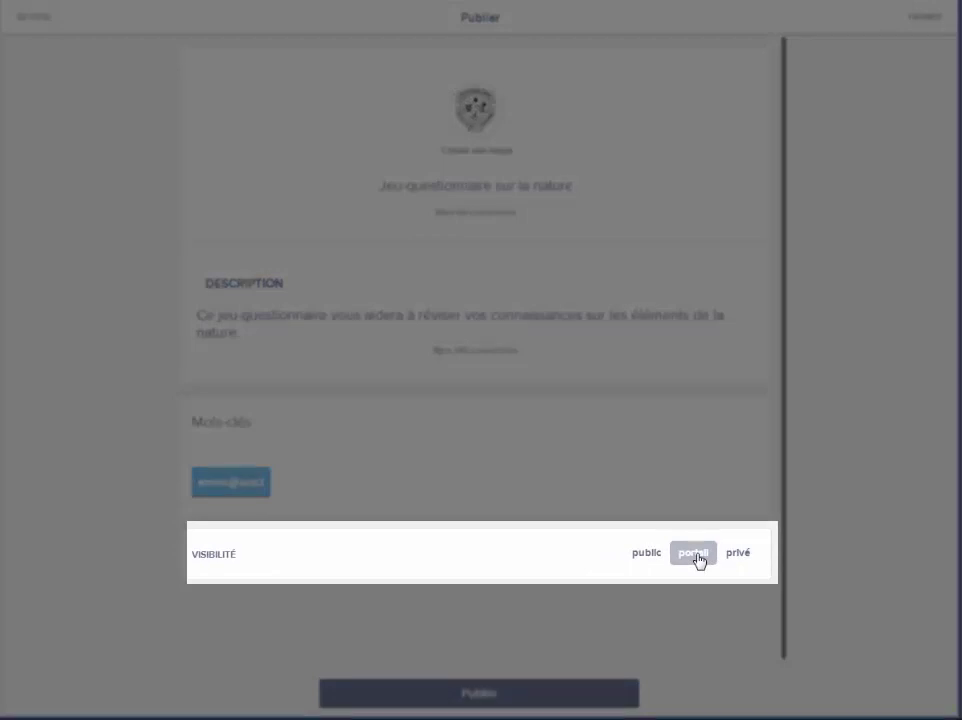
Try the privé and public visibility options, set visibility to portail, and proceed to the choice of publishing destinations.
{"action": "left_click", "coordinate": [746, 560]}
{"action": "left_click", "coordinate": [647, 553]}
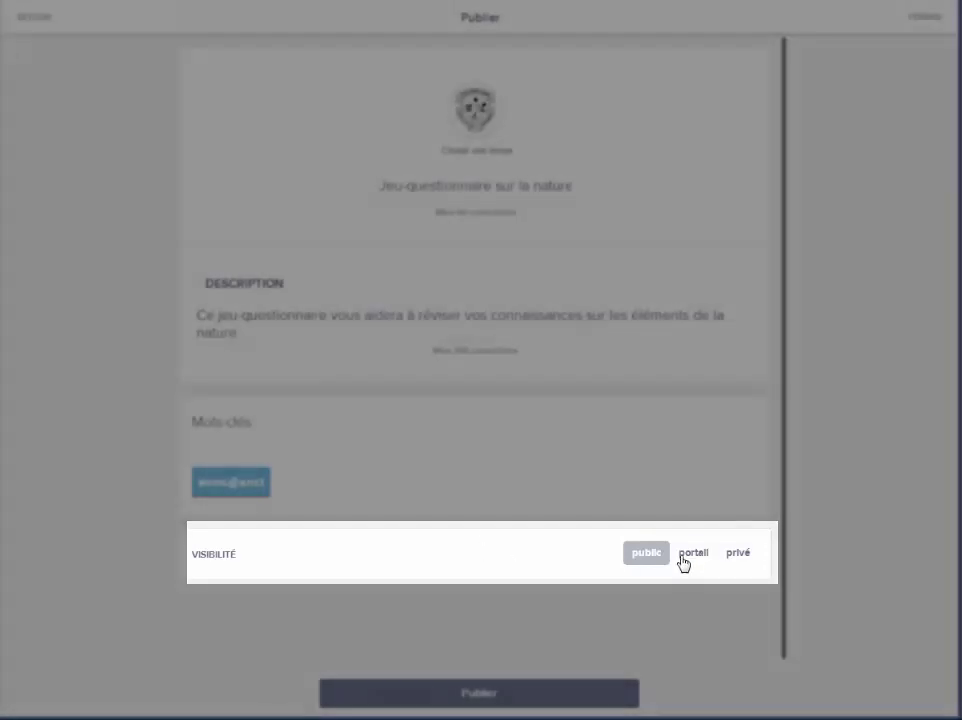
{"action": "left_click", "coordinate": [684, 560]}
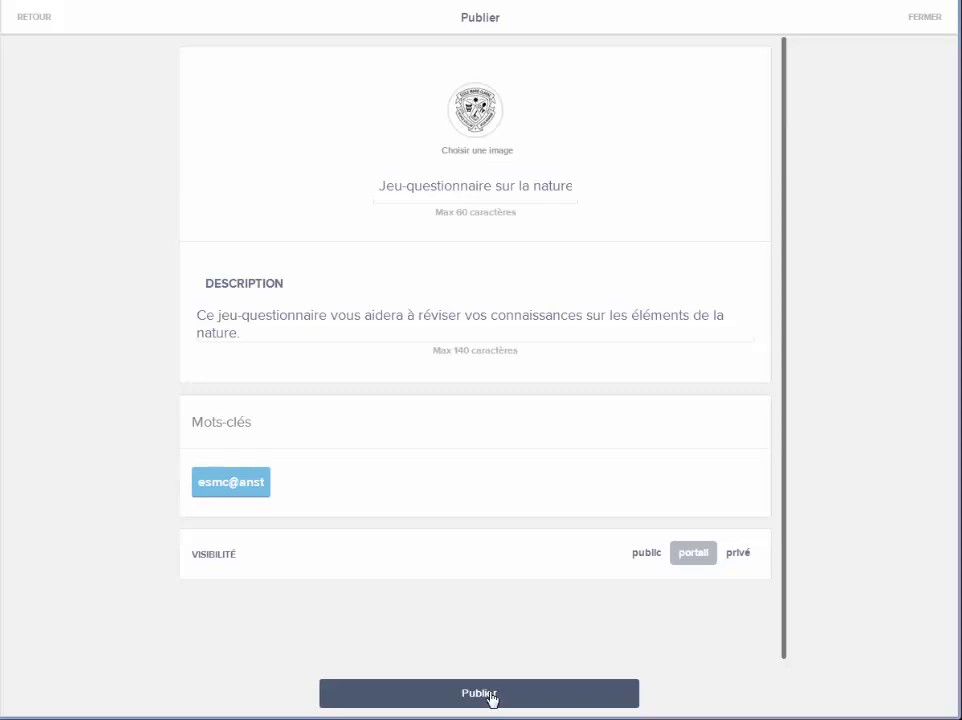
{"action": "left_click", "coordinate": [490, 695]}
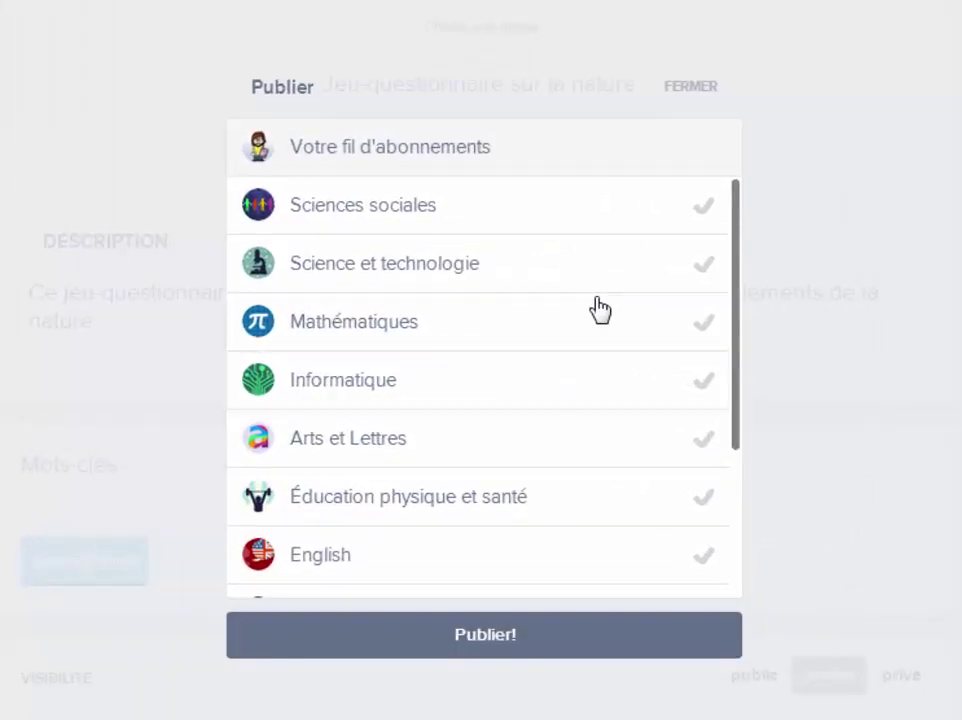
Look through the subject portals offered as publishing destinations for the sequence.
{"action": "scroll", "coordinate": [572, 332], "scroll_direction": "down", "scroll_amount": 5}
{"action": "scroll", "coordinate": [569, 333], "scroll_direction": "up", "scroll_amount": 5}
{"action": "scroll", "coordinate": [558, 400], "scroll_direction": "down", "scroll_amount": 5}
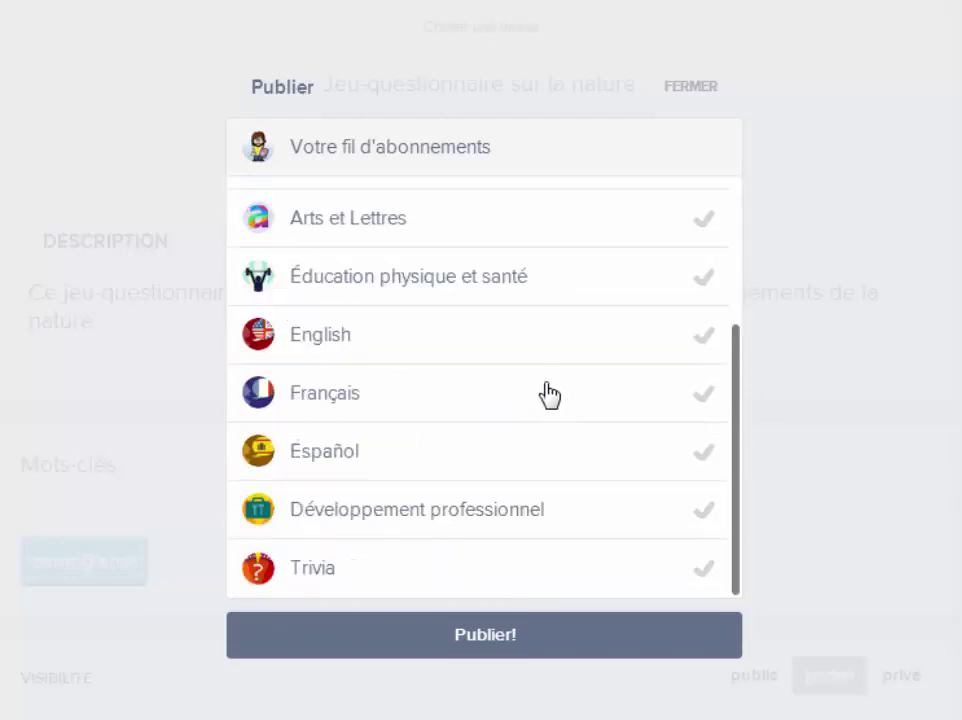
{"action": "scroll", "coordinate": [558, 385], "scroll_direction": "up", "scroll_amount": 5}
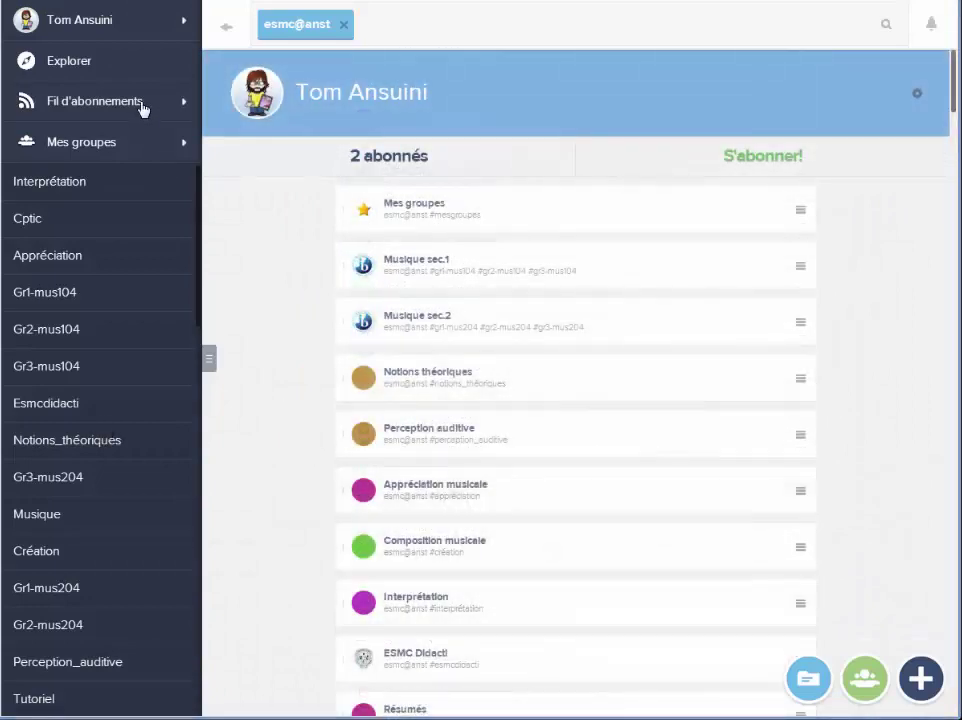
Go to the personal portal, find the published "Jeu-questionnaire sur la nature" and check its response statistics.
{"action": "left_click", "coordinate": [133, 25]}
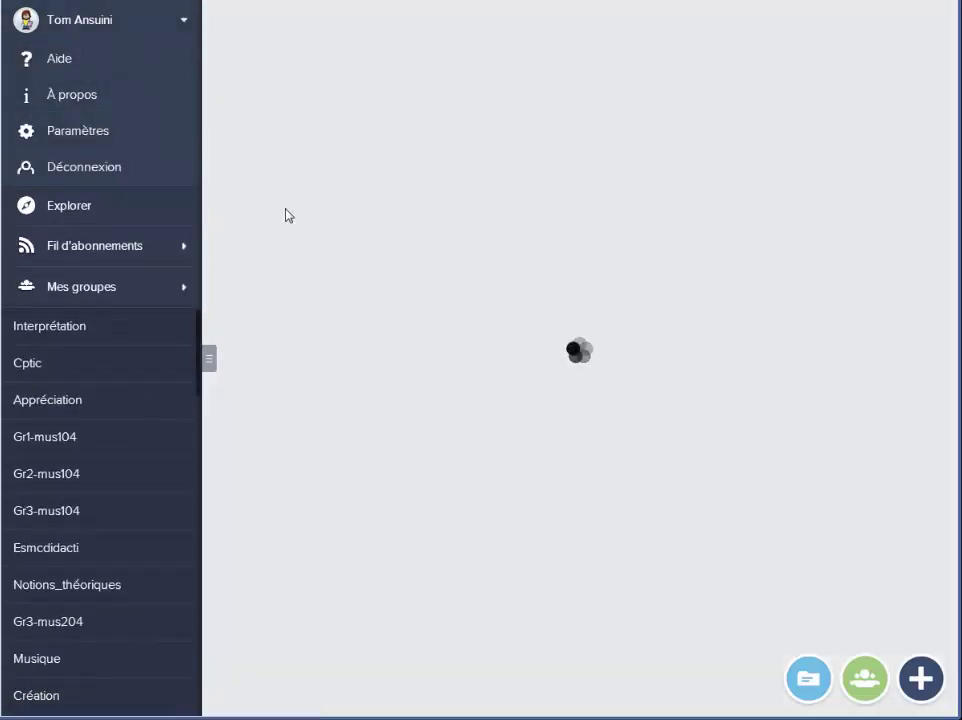
{"action": "scroll", "coordinate": [285, 214], "scroll_direction": "down", "scroll_amount": 5}
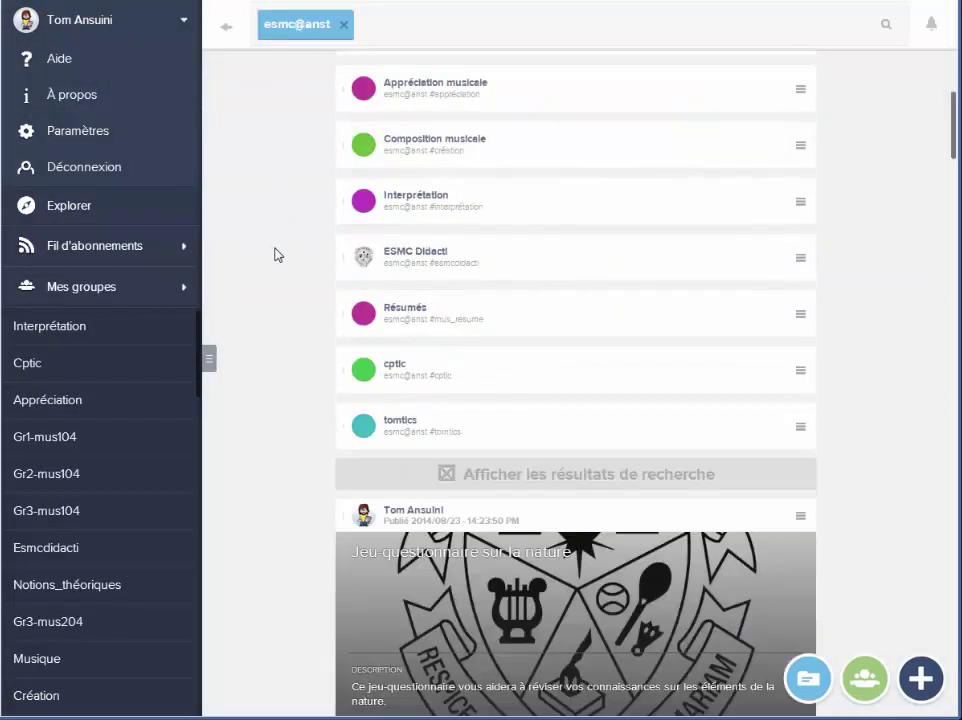
{"action": "scroll", "coordinate": [278, 255], "scroll_direction": "down", "scroll_amount": 3}
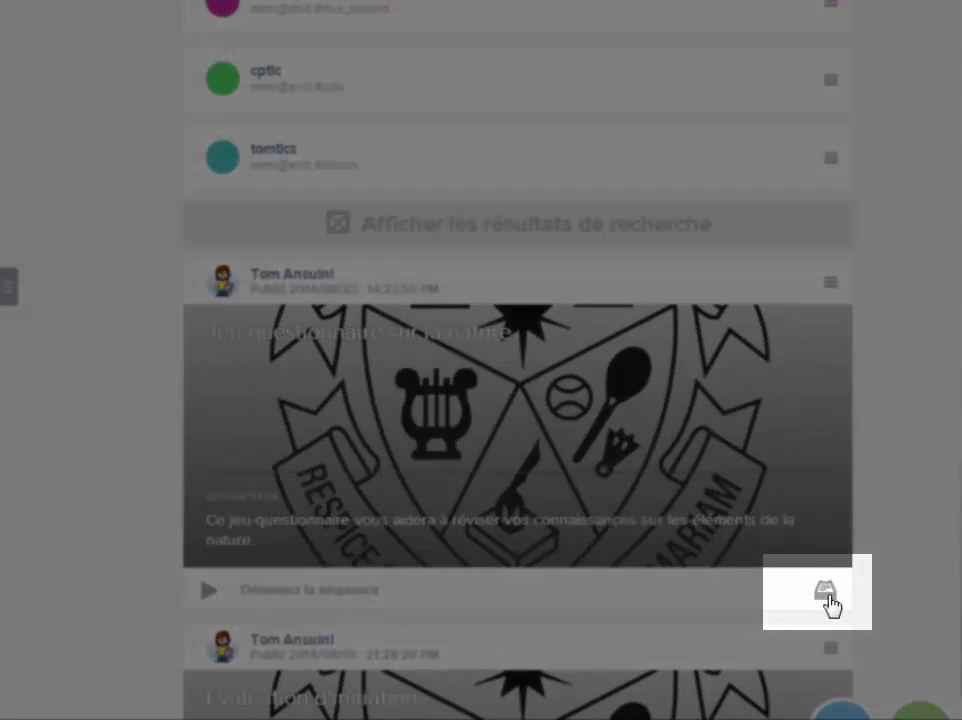
{"action": "left_click", "coordinate": [829, 603]}
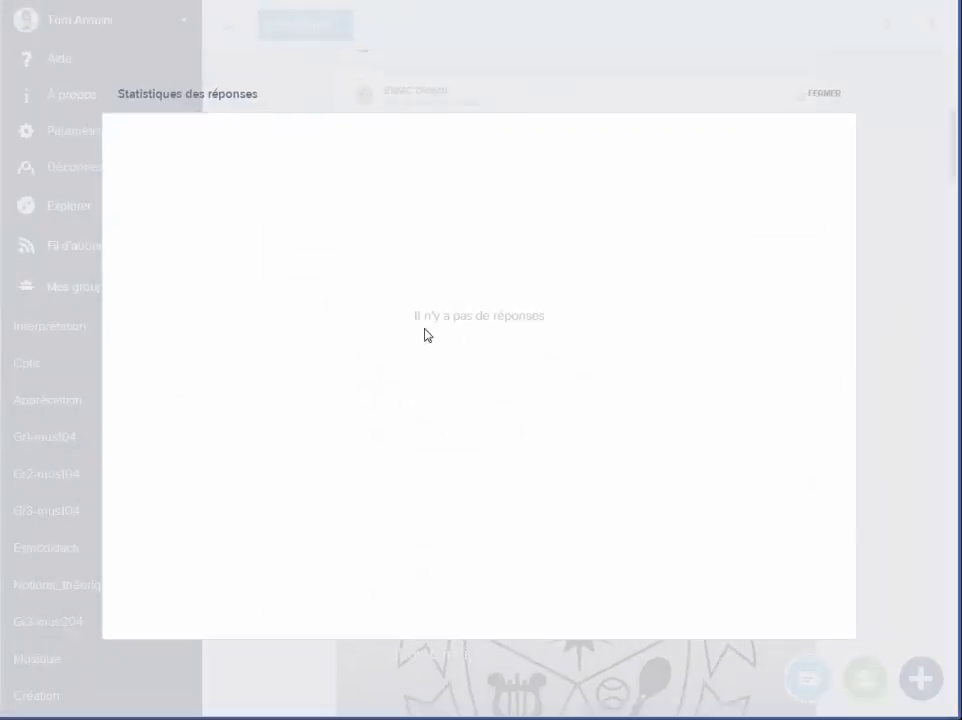
{"action": "left_click", "coordinate": [829, 96]}
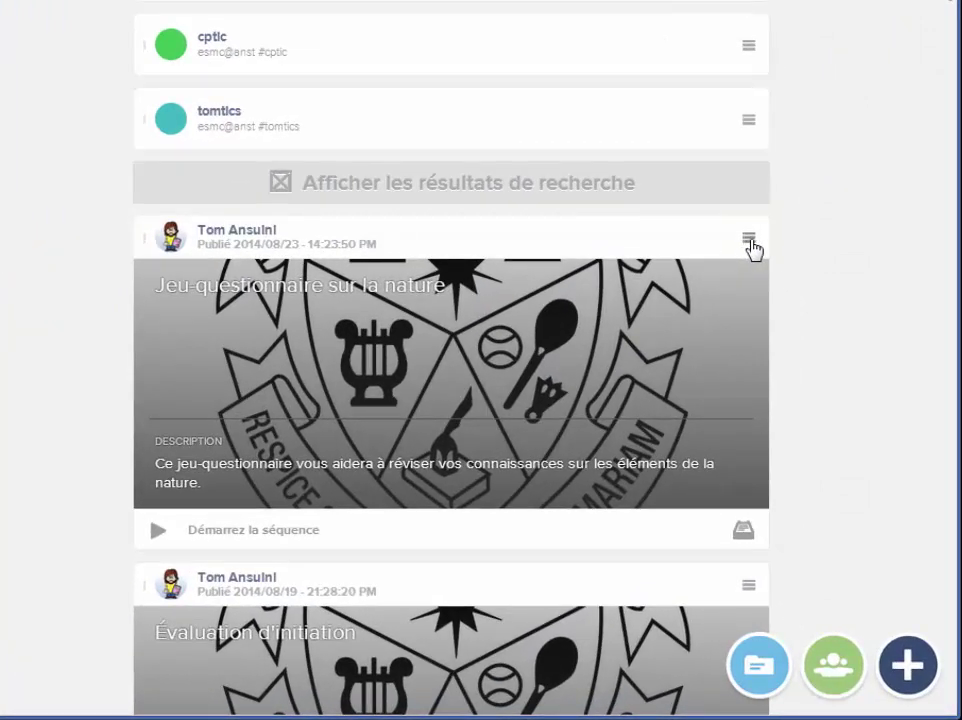
Start assigning the nature quiz sequence and add the group keyword #gr1-mus104 to the assignment.
{"action": "left_click", "coordinate": [750, 244]}
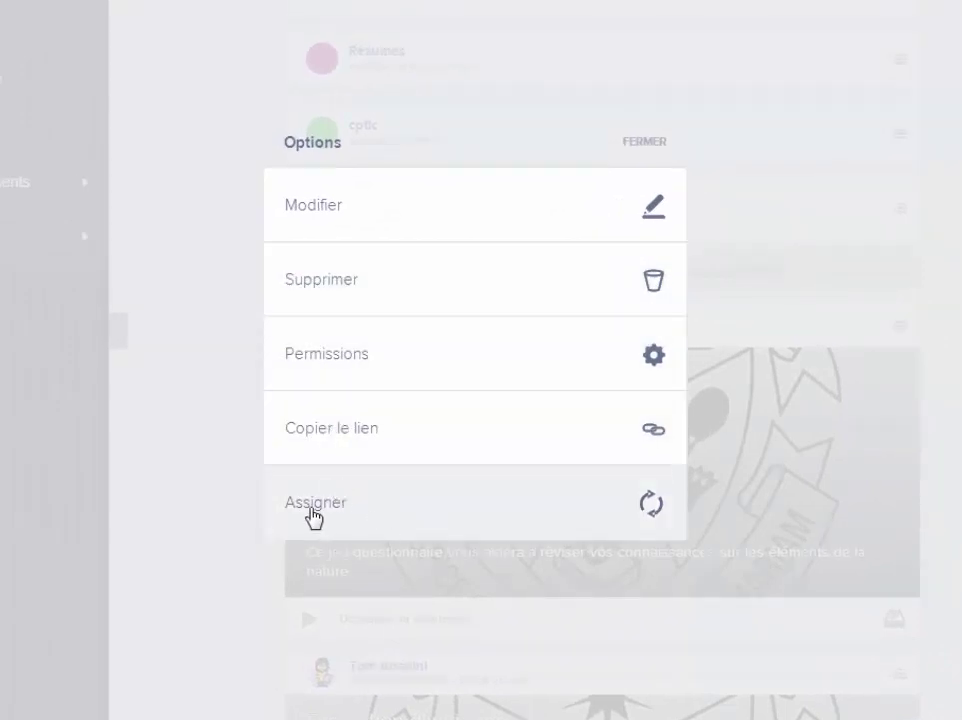
{"action": "left_click", "coordinate": [312, 510]}
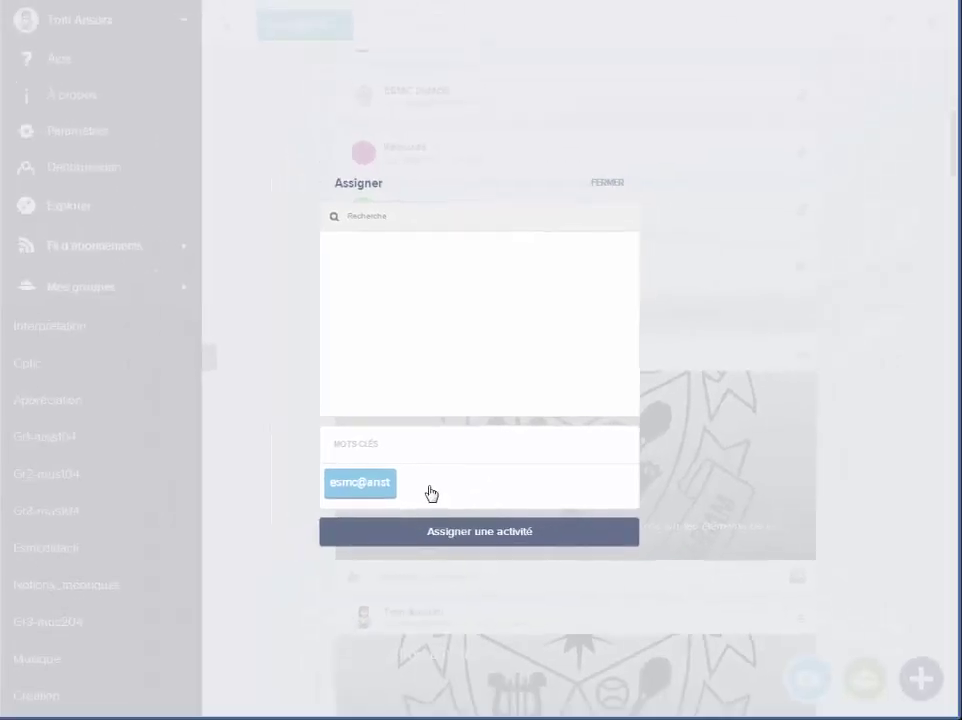
{"action": "left_click", "coordinate": [431, 493]}
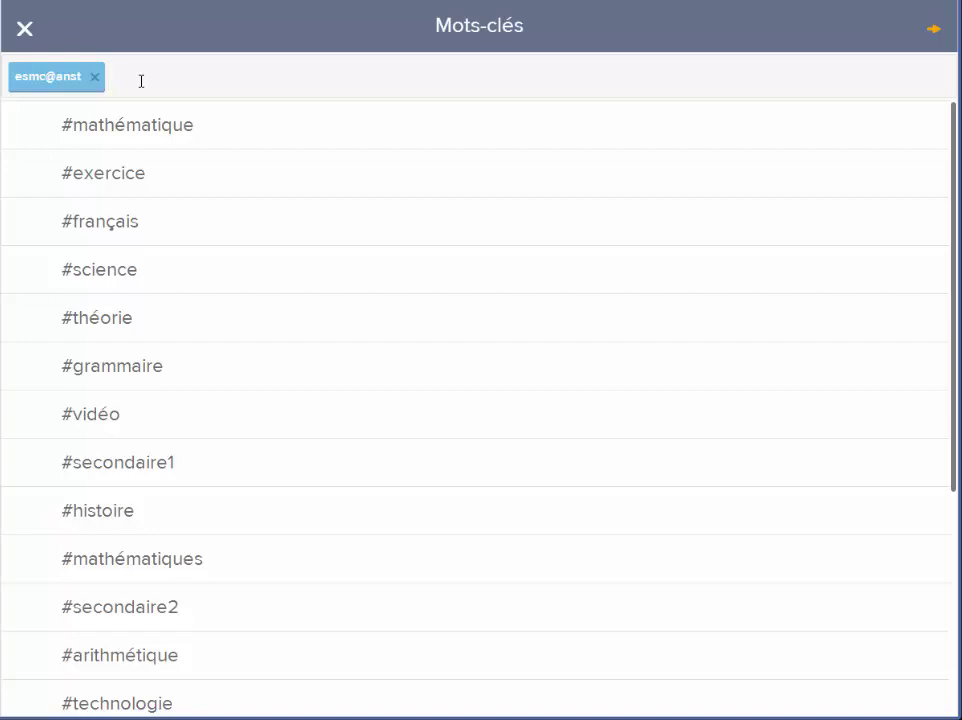
{"action": "type", "text": "gr1-mus"}
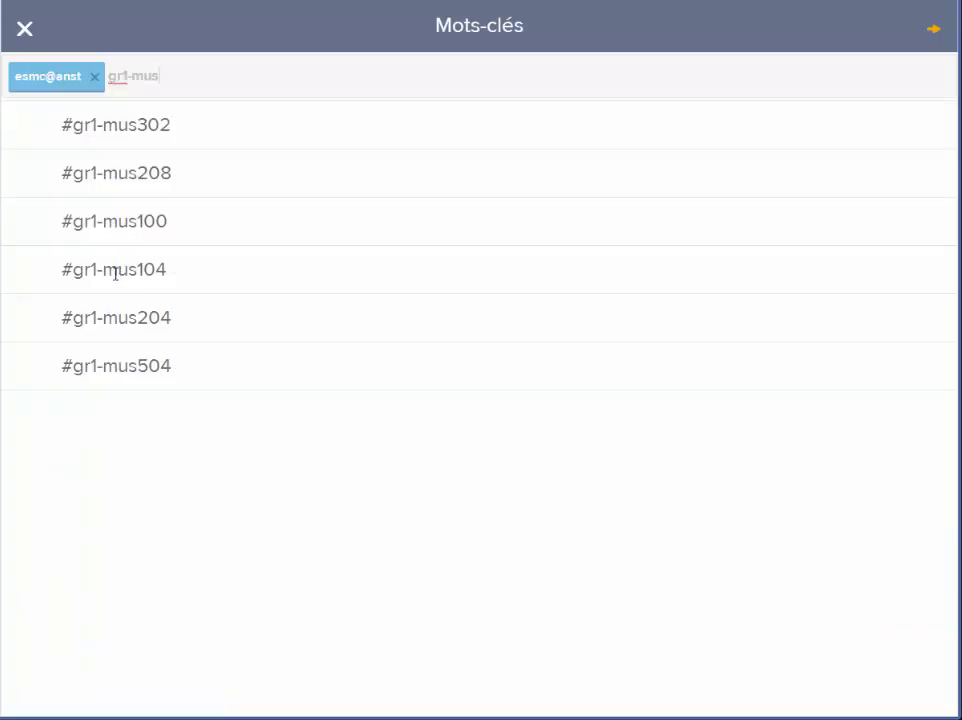
{"action": "left_click", "coordinate": [111, 270]}
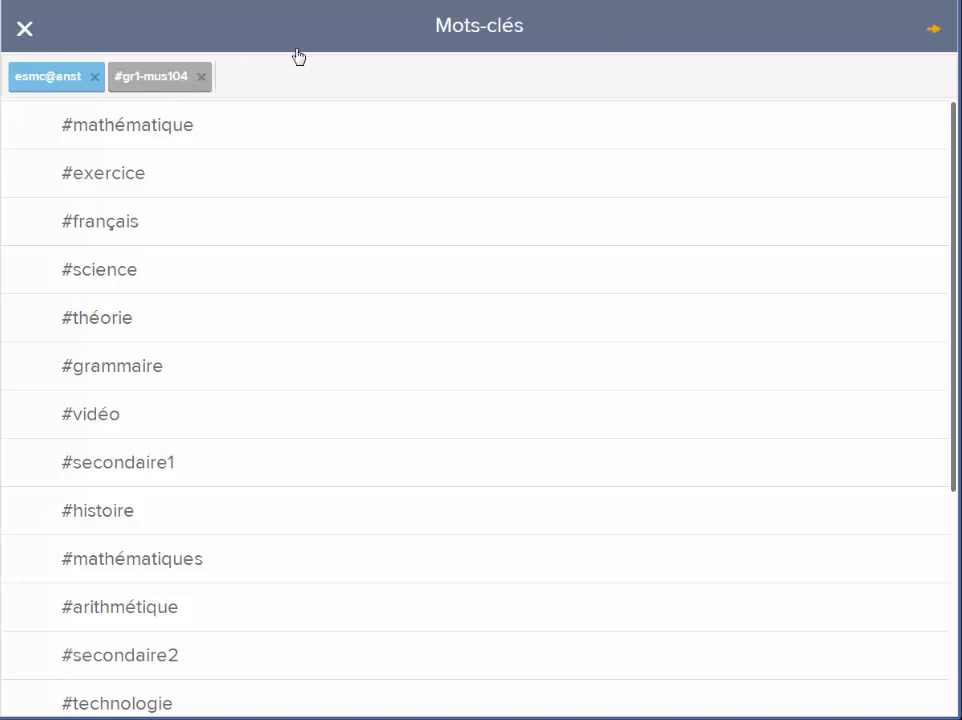
{"action": "left_click", "coordinate": [934, 30]}
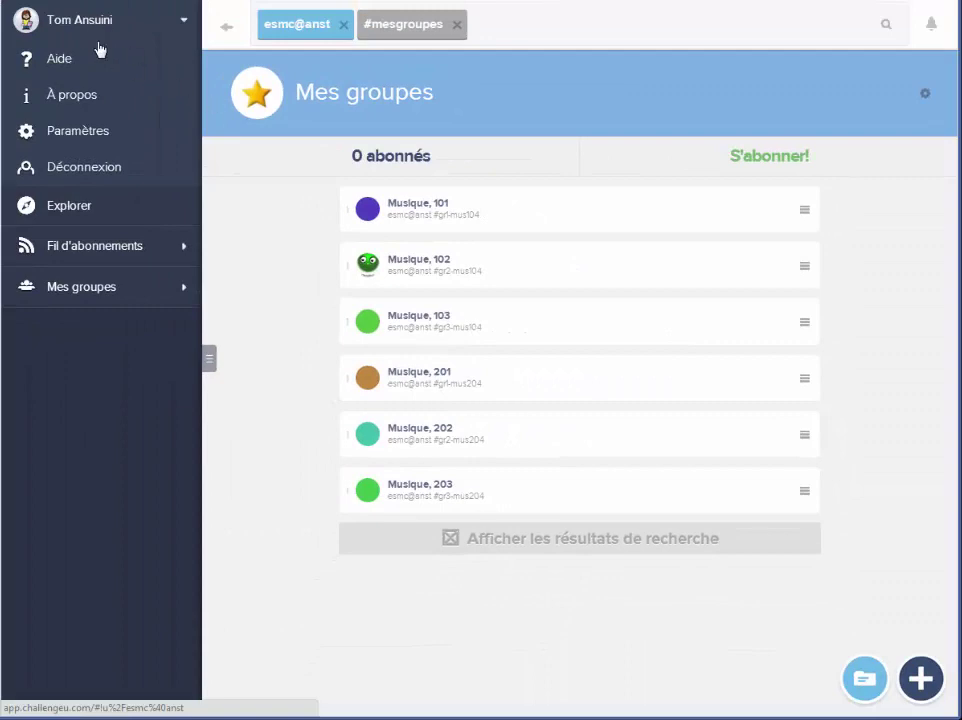
Return to the personal portal, start the nature quiz sequence and answer Question 2 with patate.
{"action": "left_click", "coordinate": [95, 40]}
{"action": "scroll", "coordinate": [281, 457], "scroll_direction": "down", "scroll_amount": 2}
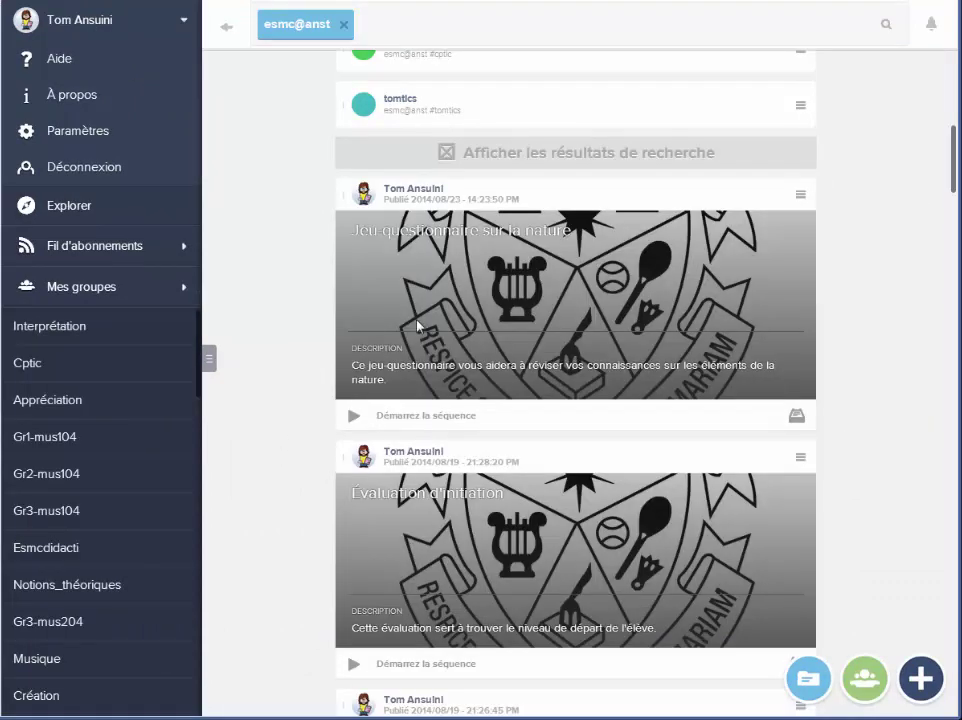
{"action": "left_click", "coordinate": [353, 417]}
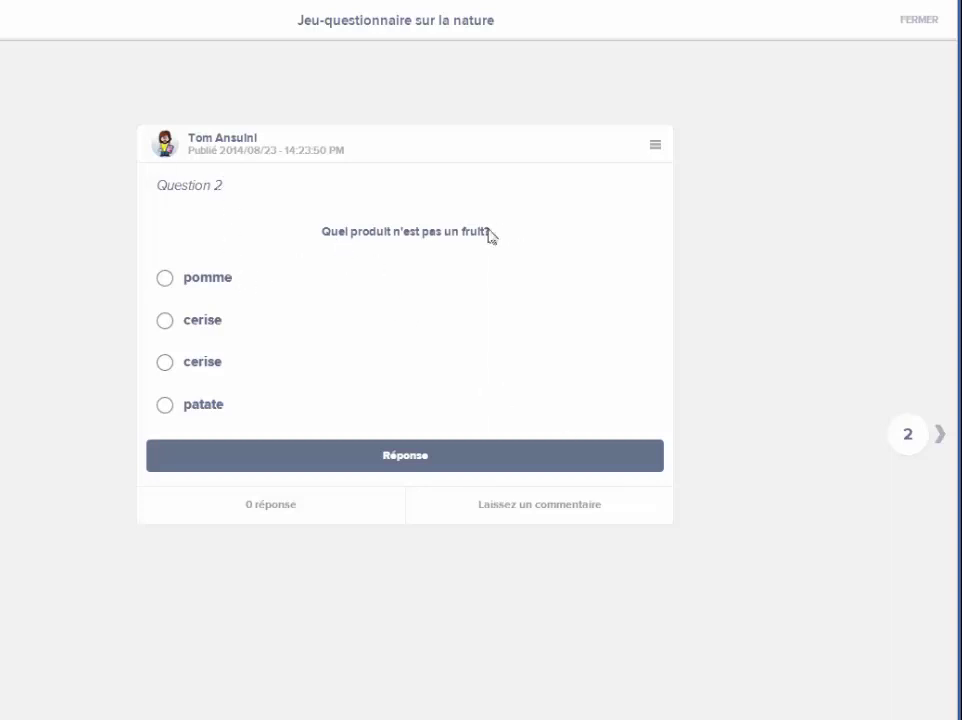
{"action": "left_click", "coordinate": [164, 405]}
{"action": "left_click", "coordinate": [396, 460]}
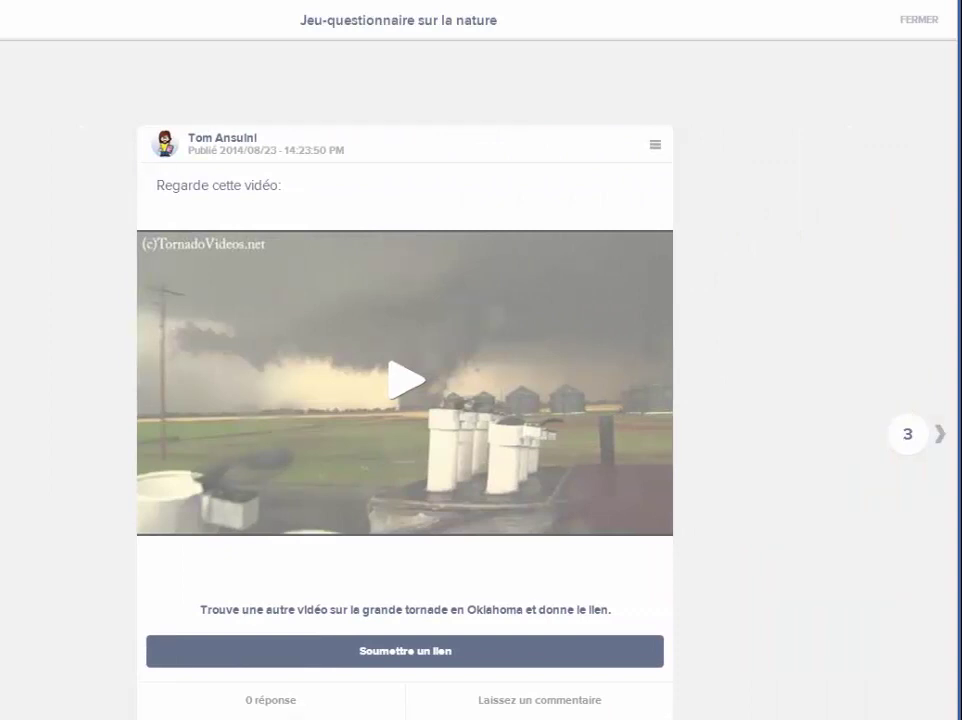
Submit a youtube.com link as the response to the tornado video activity.
{"action": "left_click", "coordinate": [405, 655]}
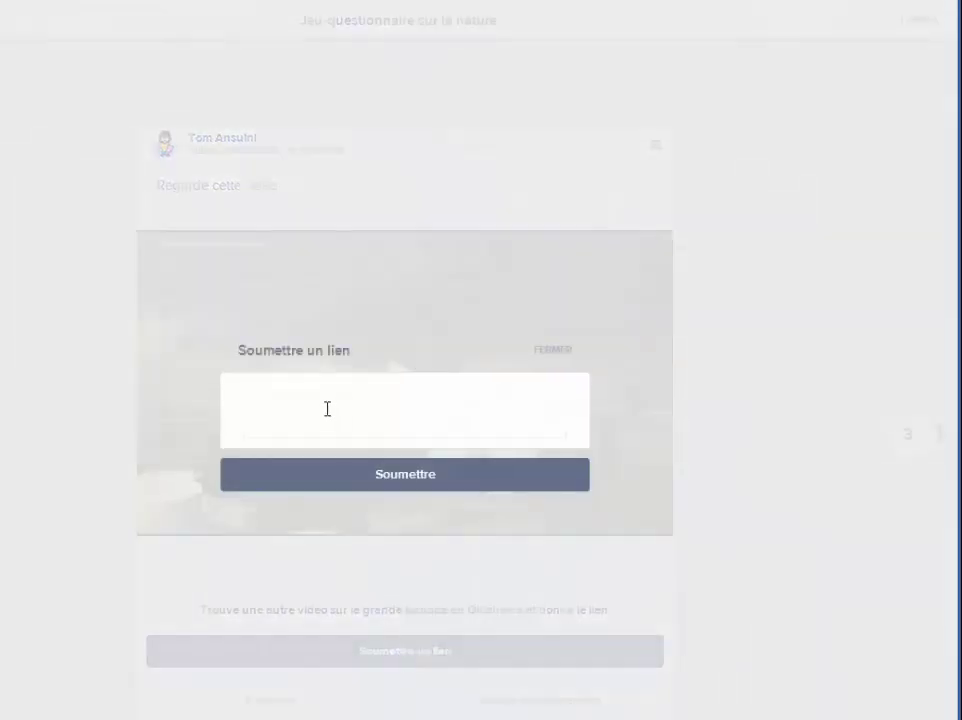
{"action": "type", "text": "ww.youtube.com"}
{"action": "left_click", "coordinate": [414, 477]}
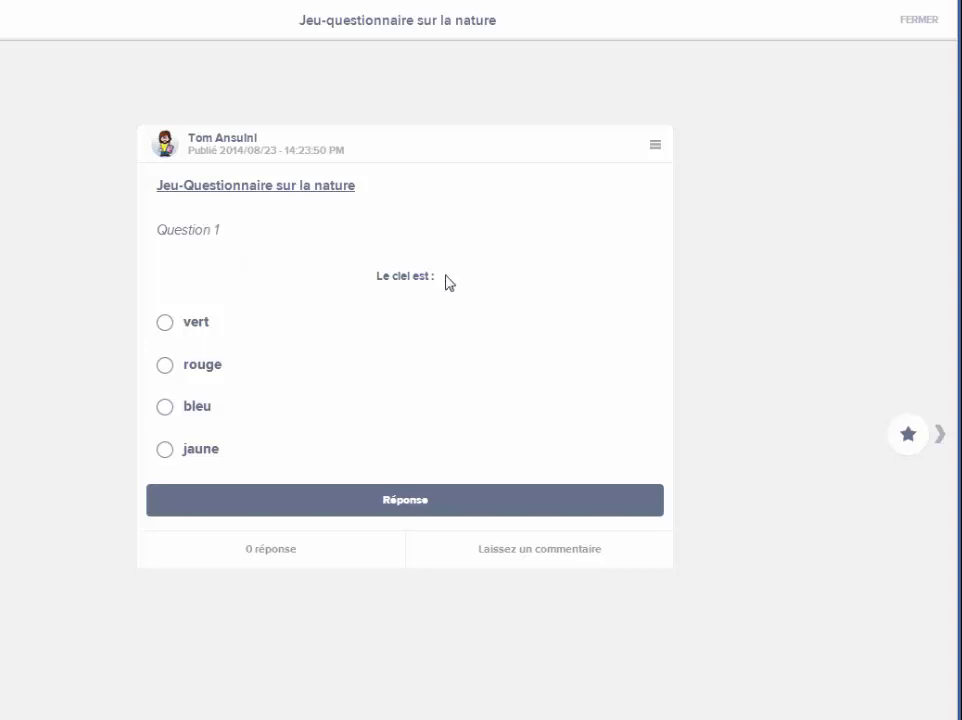
Answer Question 1 with rouge, retry it with bleu, and close the completed sequence.
{"action": "left_click", "coordinate": [166, 366]}
{"action": "left_click", "coordinate": [379, 505]}
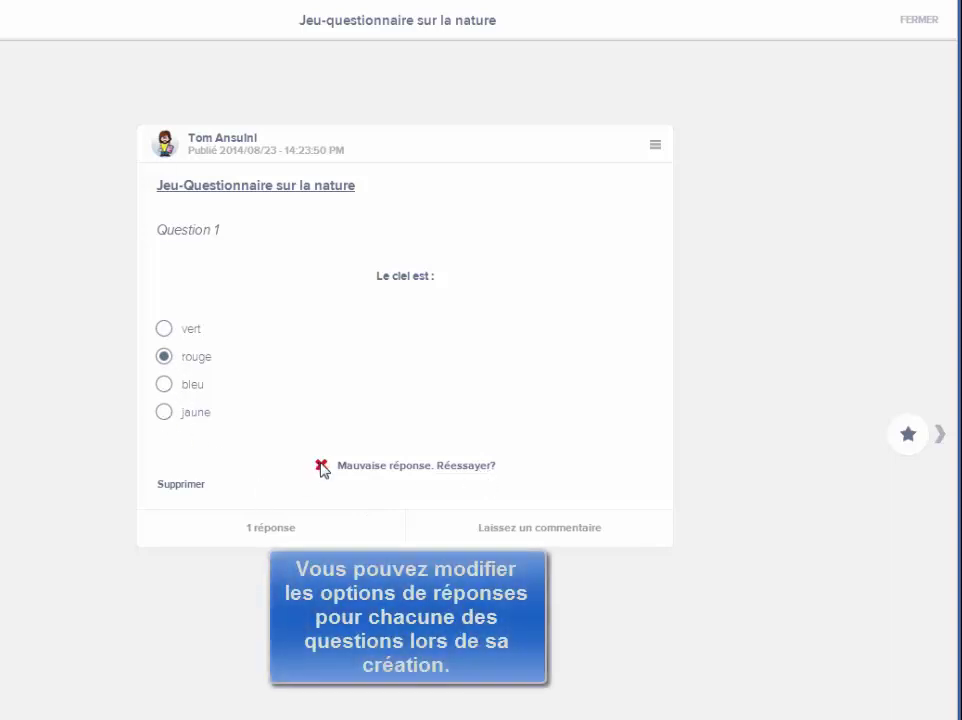
{"action": "left_click", "coordinate": [482, 468]}
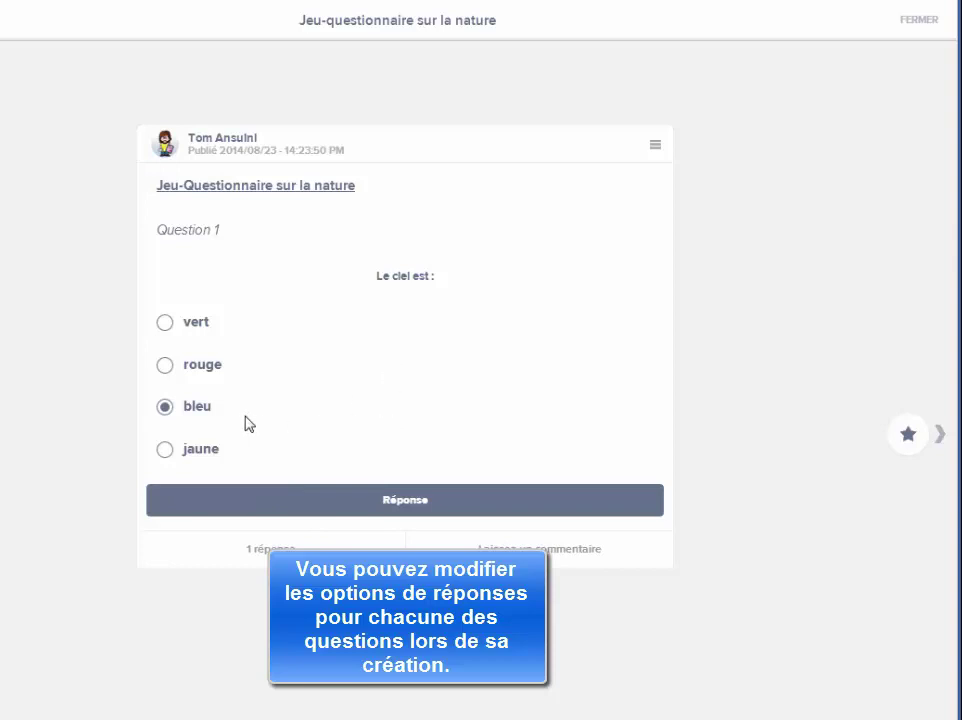
{"action": "left_click", "coordinate": [429, 508]}
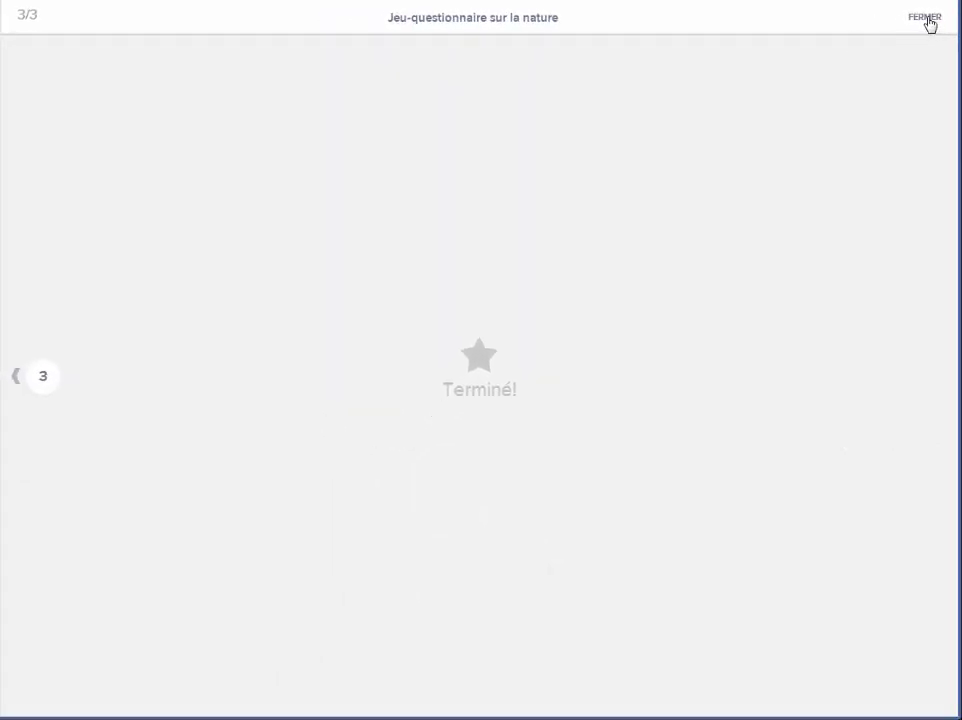
{"action": "left_click", "coordinate": [926, 18]}
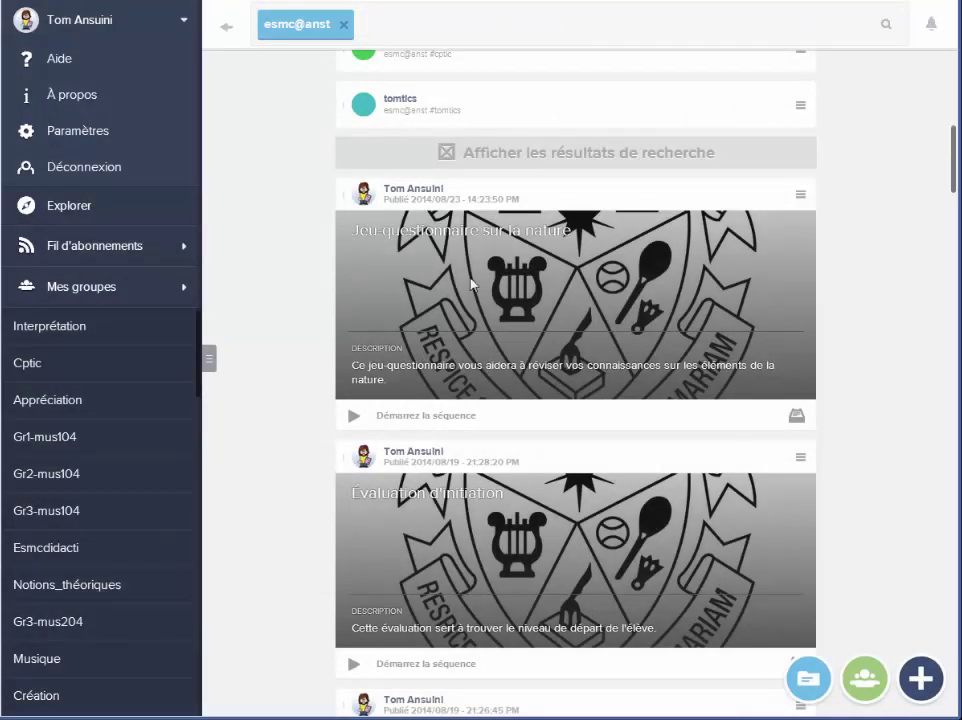
Examine the nature quiz's response statistics, including the link submitted for Q2.
{"action": "left_click", "coordinate": [797, 418]}
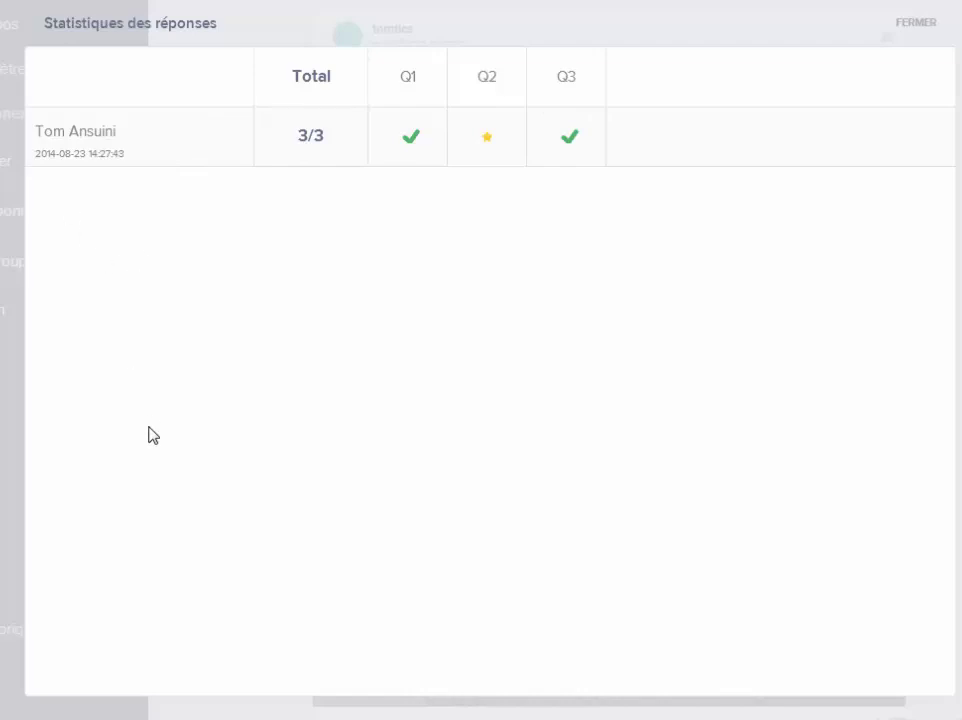
{"action": "left_click", "coordinate": [489, 141]}
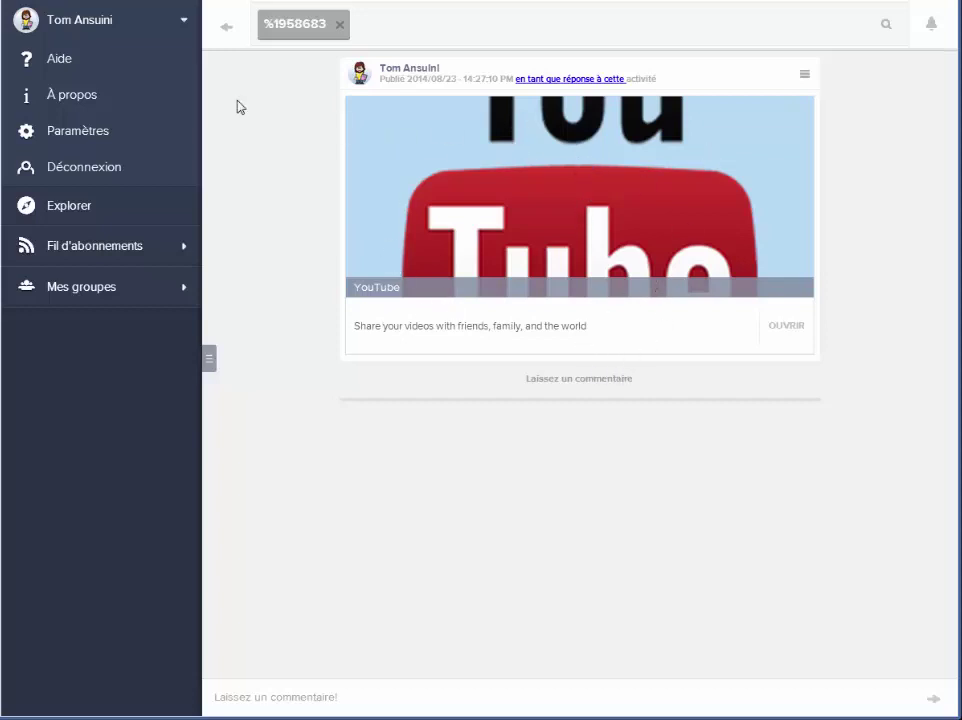
{"action": "left_click", "coordinate": [230, 30]}
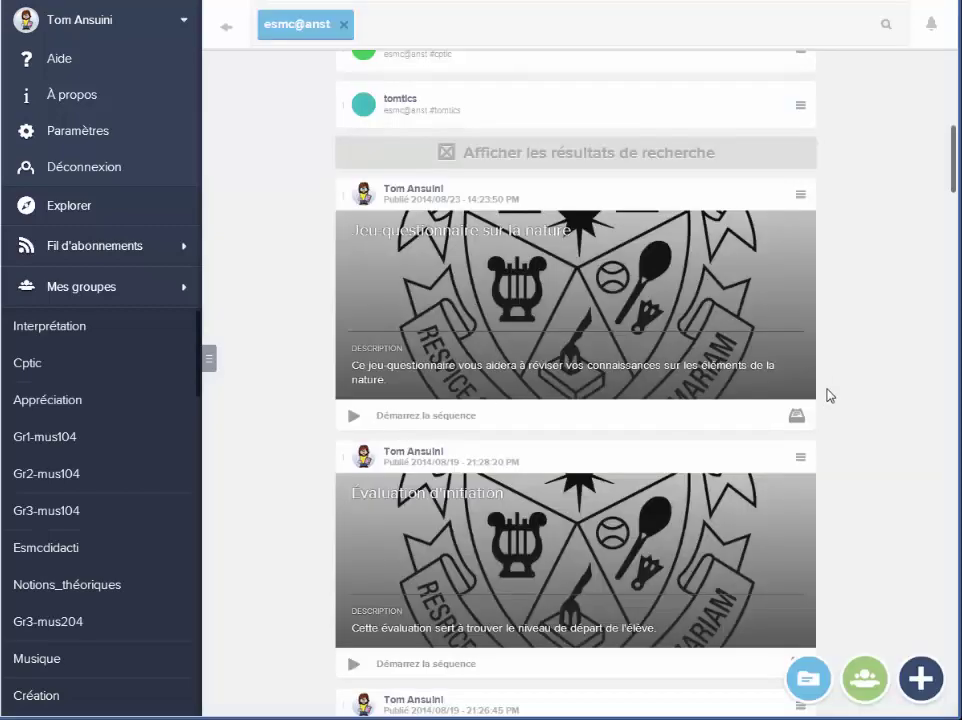
{"action": "left_click", "coordinate": [795, 424]}
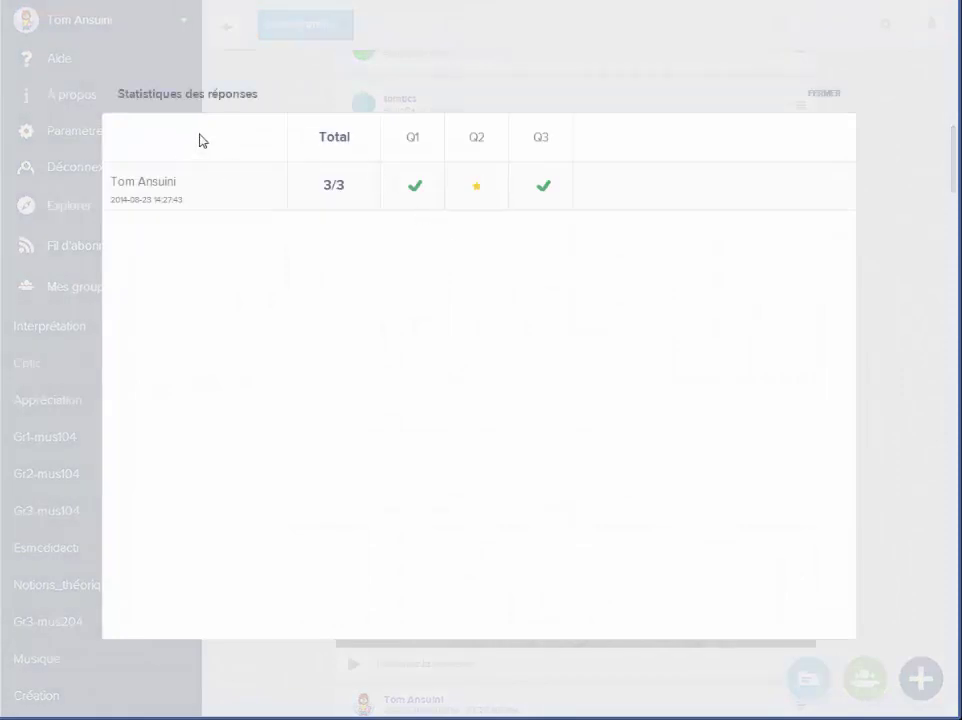
{"action": "left_click", "coordinate": [833, 94]}
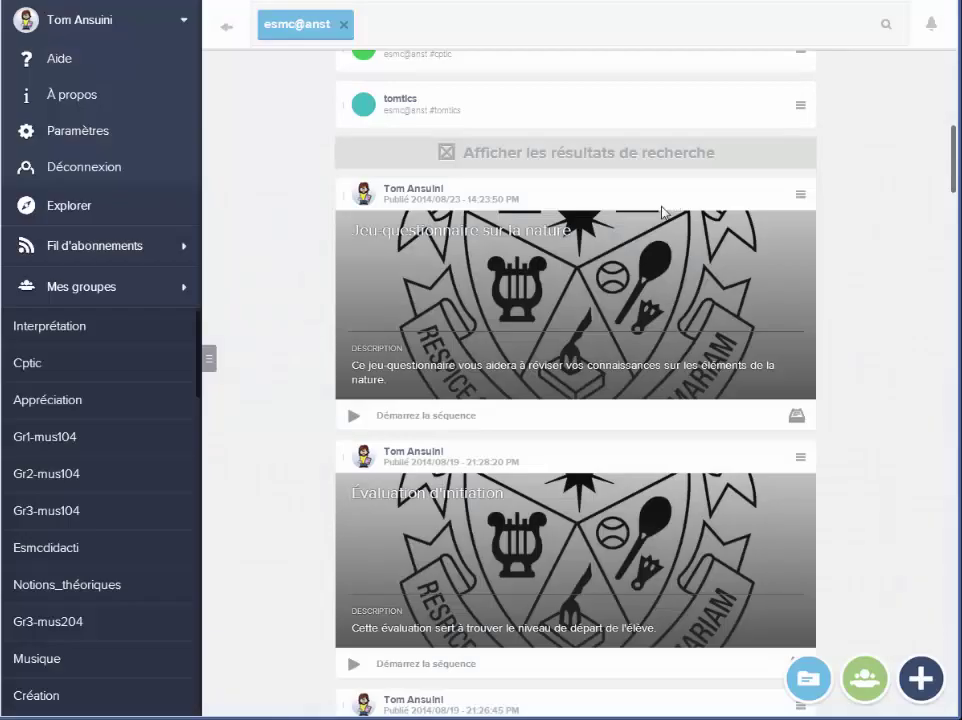
{"action": "scroll", "coordinate": [300, 280], "scroll_direction": "up", "scroll_amount": 3}
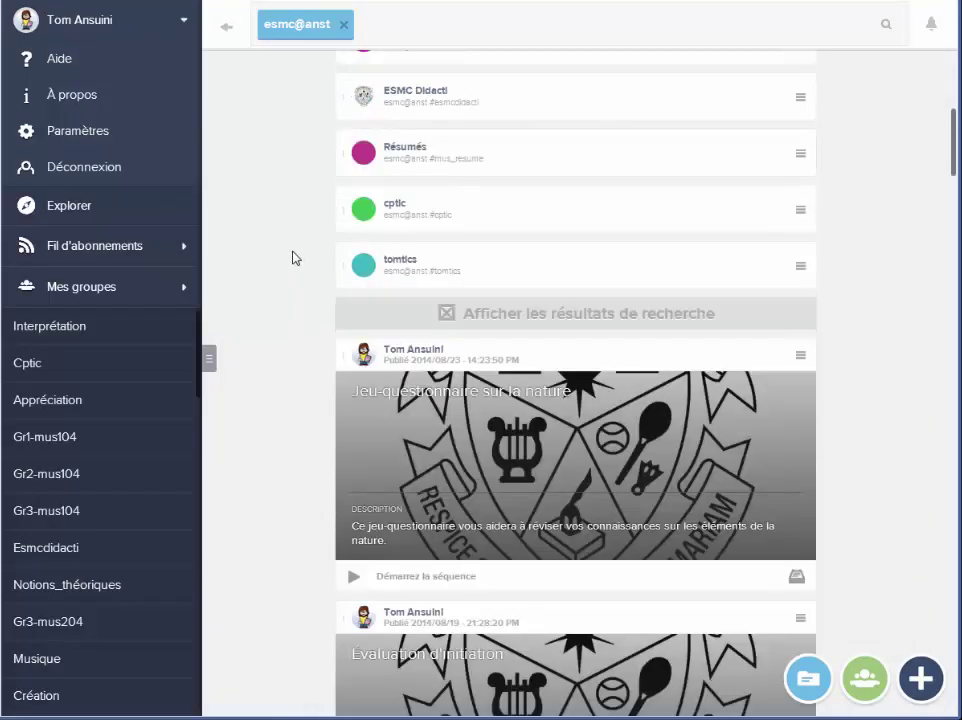